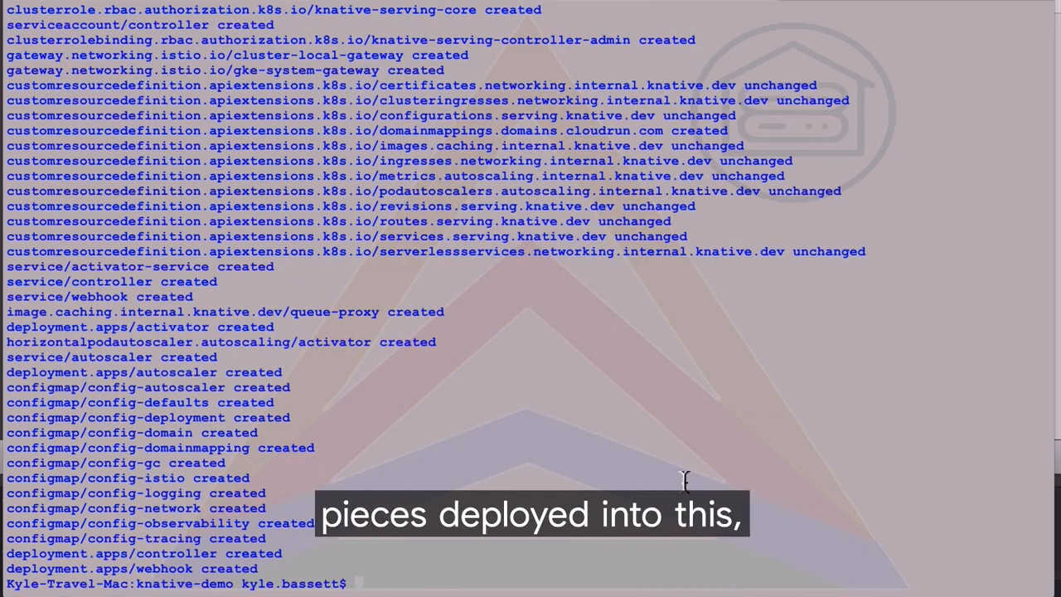
Set the gcloud project to arctiq-anthos and clear the terminal
key(Return)
key(Return)
text(gcloud config set project arctiq-anthos)
key(Return)
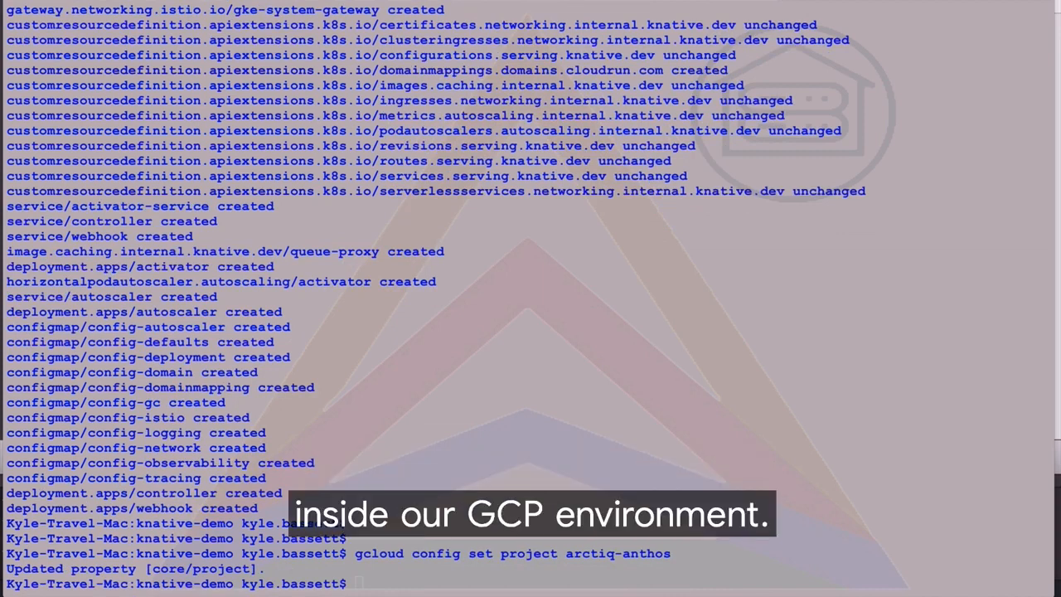
text(clear)
key(Return)
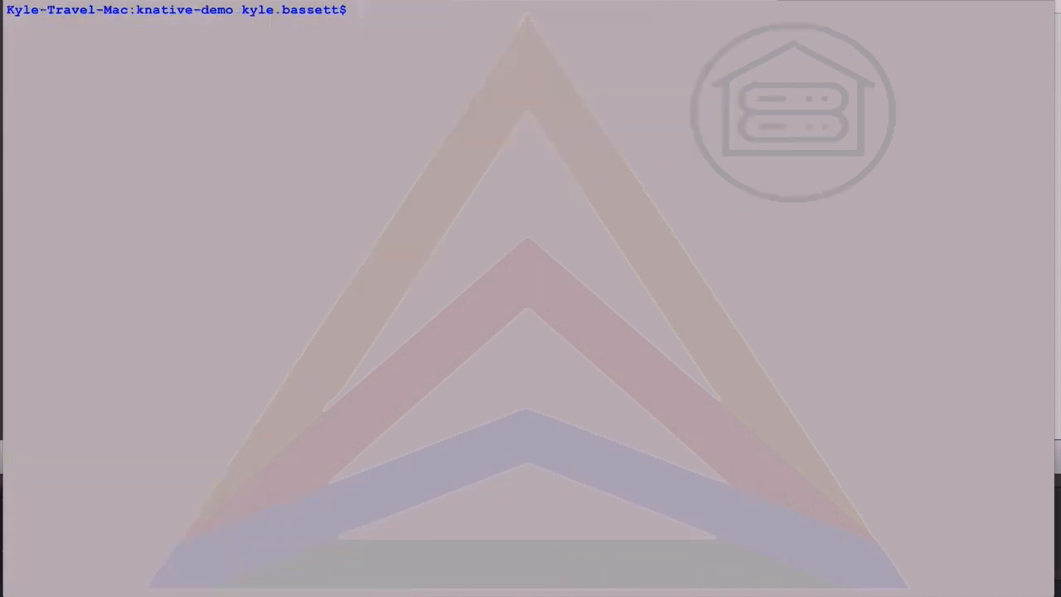
Create GKE cluster demo-cluster-1 in us-central1-a with three n1-standard-4 nodes and the Istio and CloudRun add-ons, accepting the gcloud beta component installation
key(super+v)
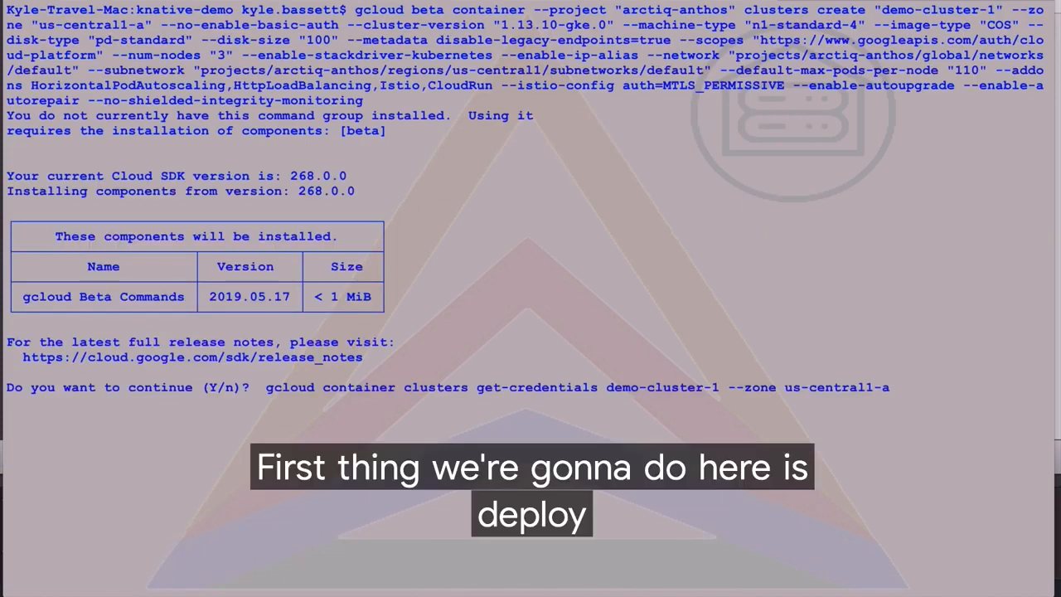
key(Return)
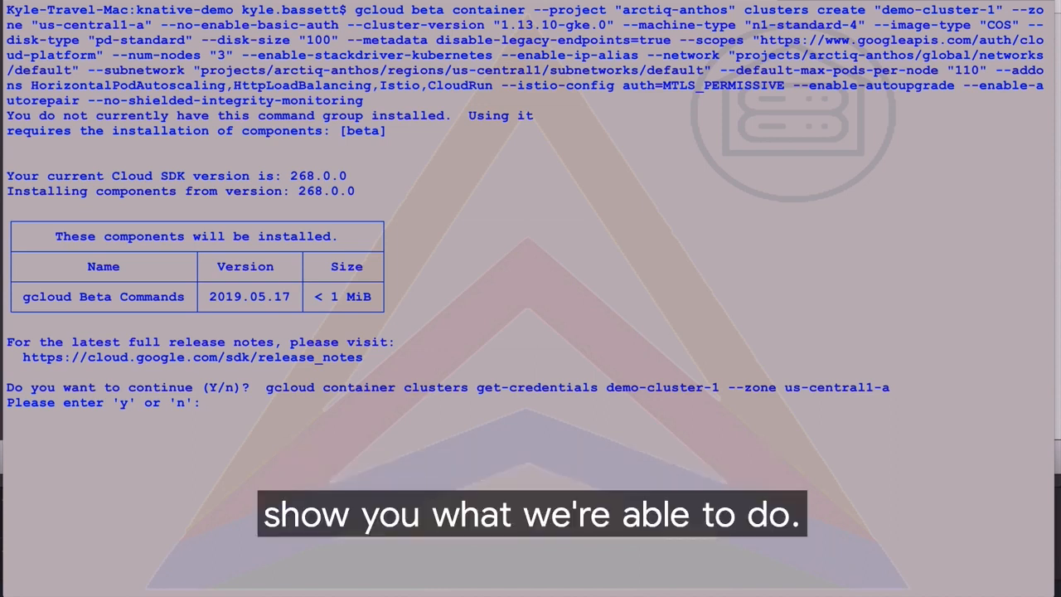
text(y)
key(Return)
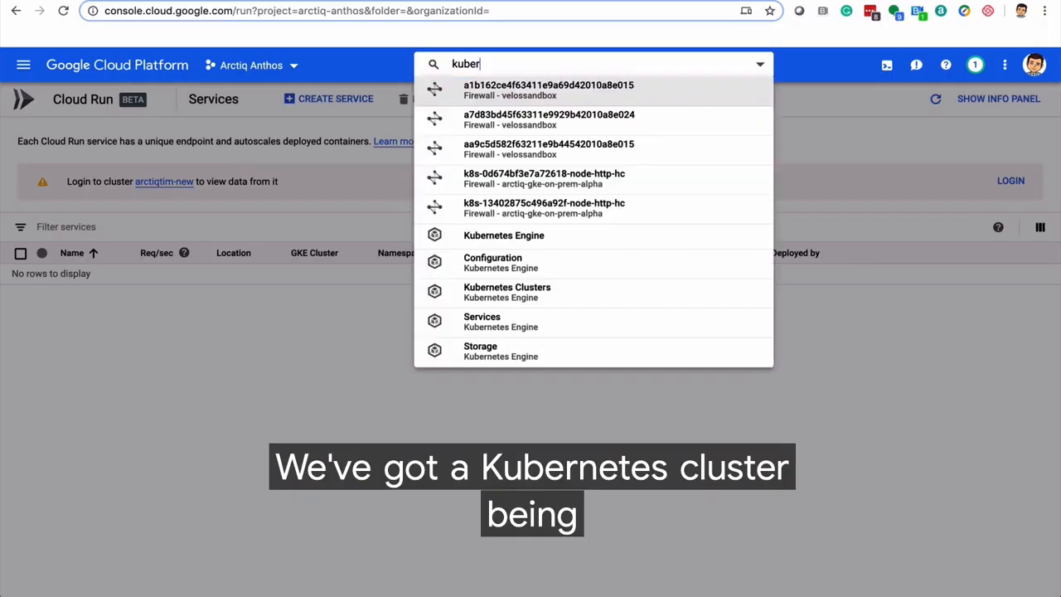
In the Google Cloud console, find the Kubernetes Engine clusters and open the details of demo-cluster-1
click(513, 236)
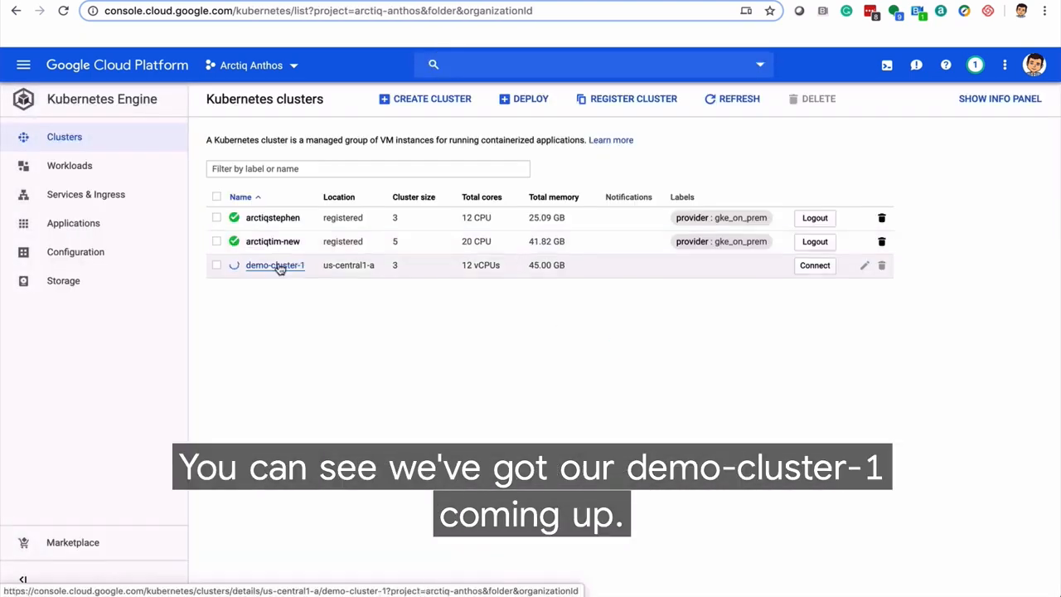
click(276, 266)
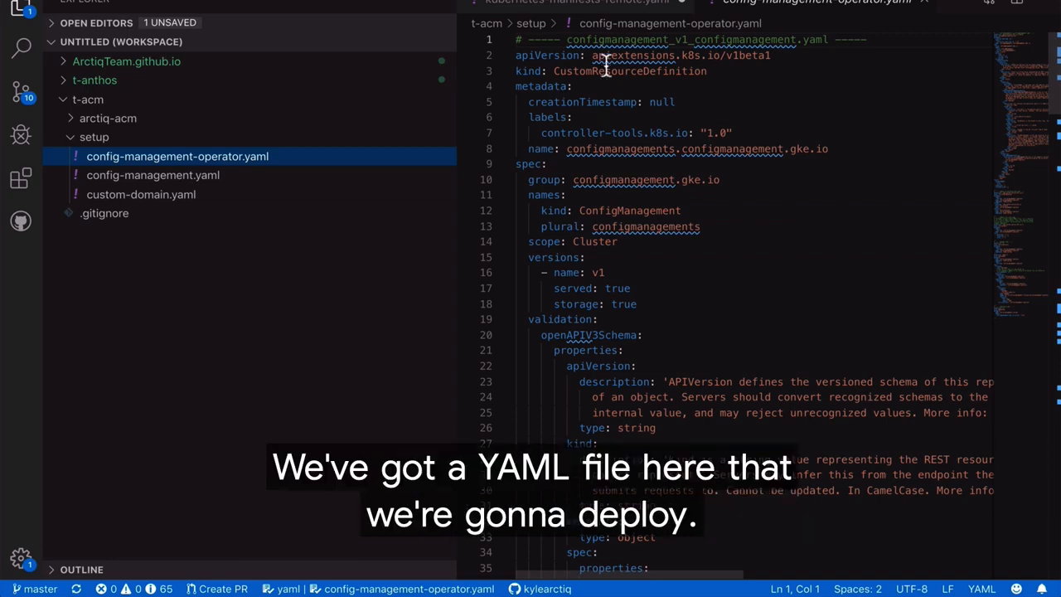
In Visual Studio Code, review config-management-operator.yaml and open config-management.yaml from the setup folder
scroll(646, 328, down, 20)
scroll(646, 327, up, 20)
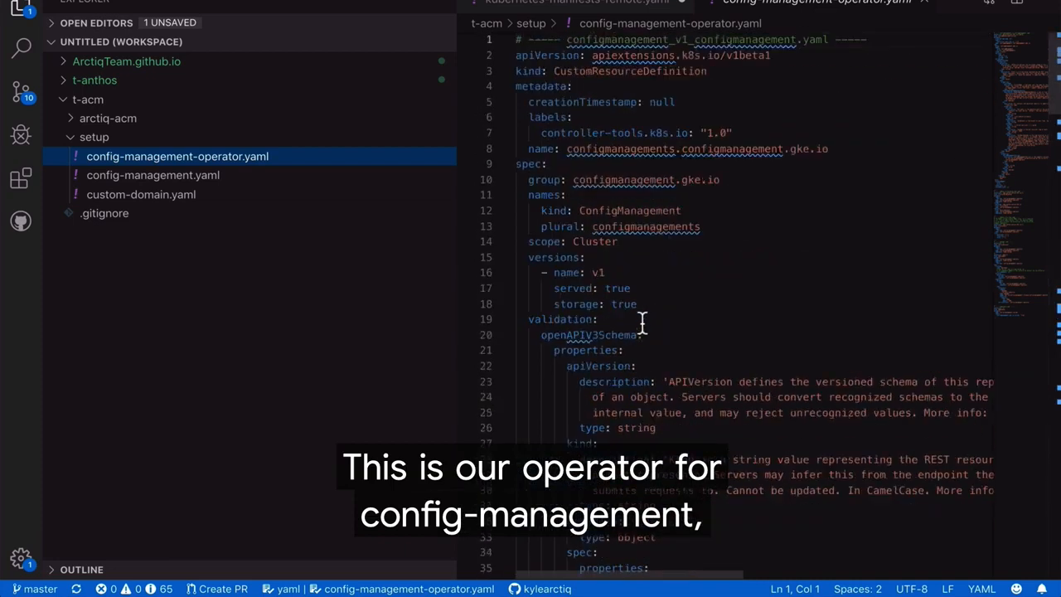
click(177, 177)
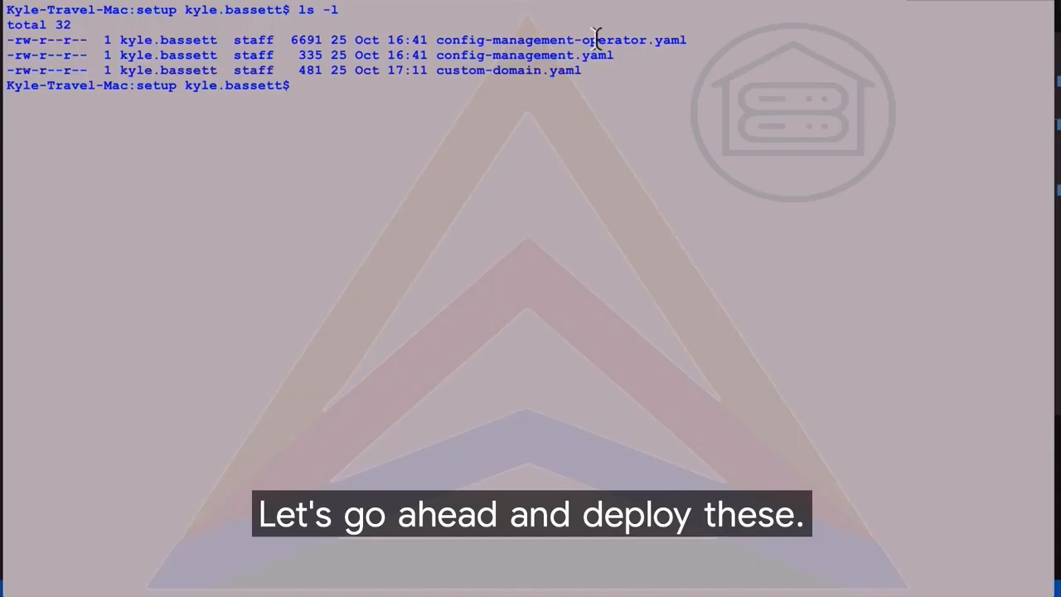
In the terminal, list the on-prem cluster's namespaces with kubectl to check for config-management-system
key(Return)
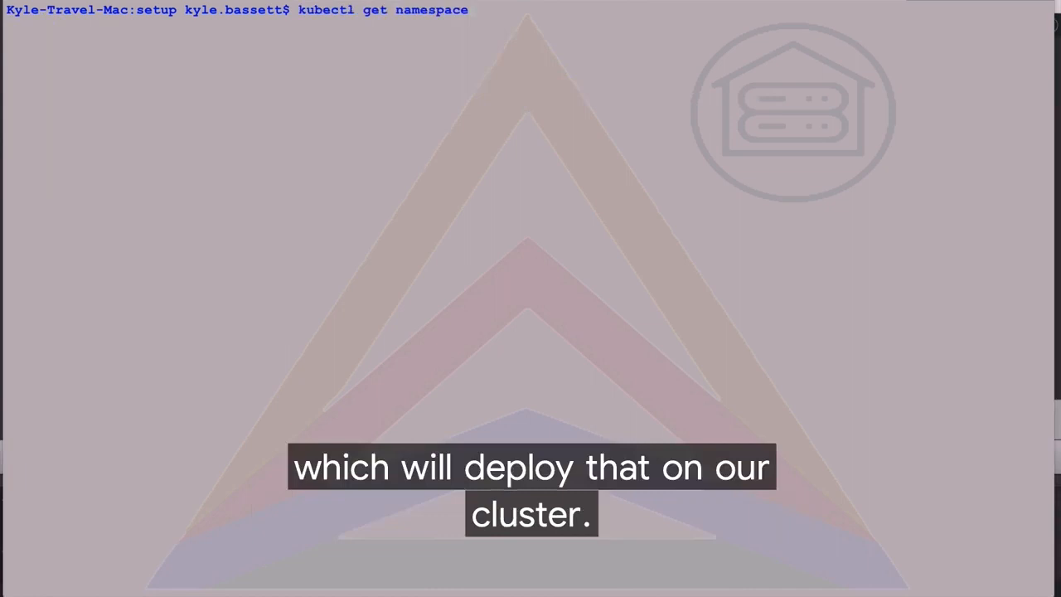
key(Return)
drag(201, 42, 9, 39)
List the setup files and apply config-management.yaml and custom-domain.yaml to the on-prem cluster with kubectl
text(ls -l)
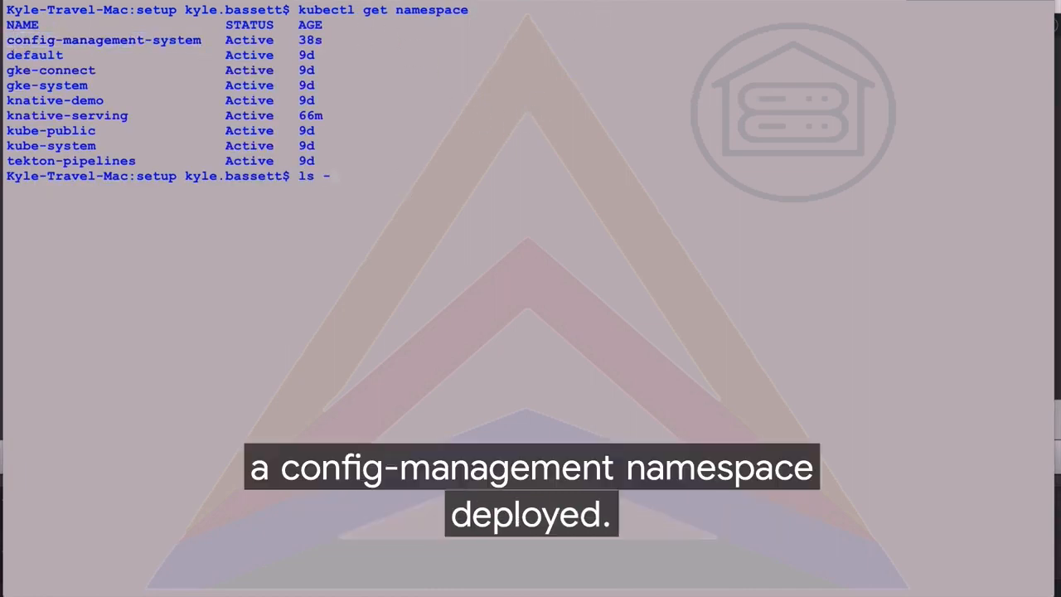
key(Return)
text(kubectl apply -f config-management.yaml)
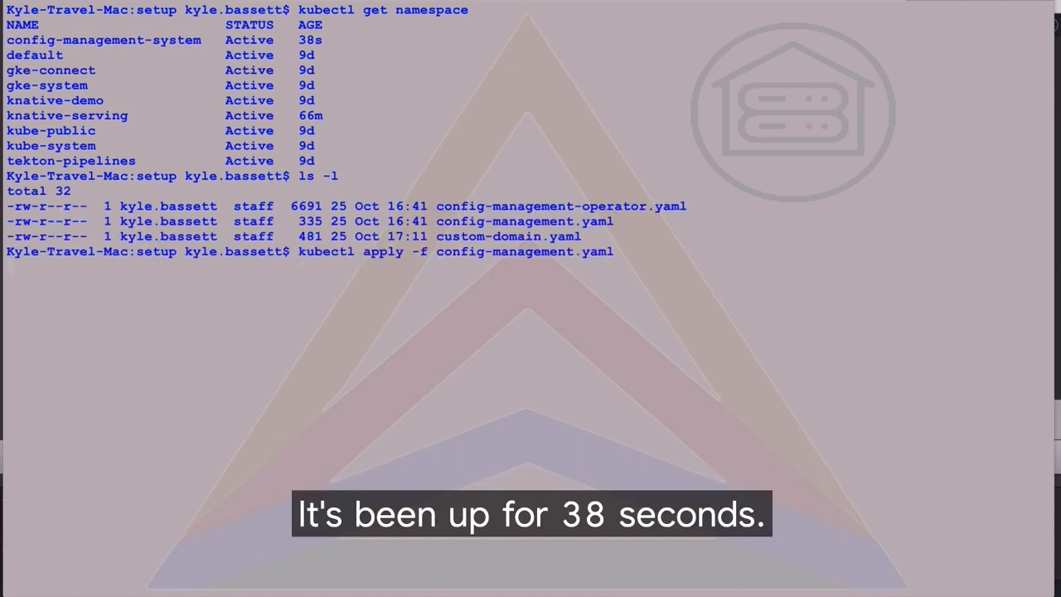
key(Return)
text(kubectl apply -f custom-domain.yaml)
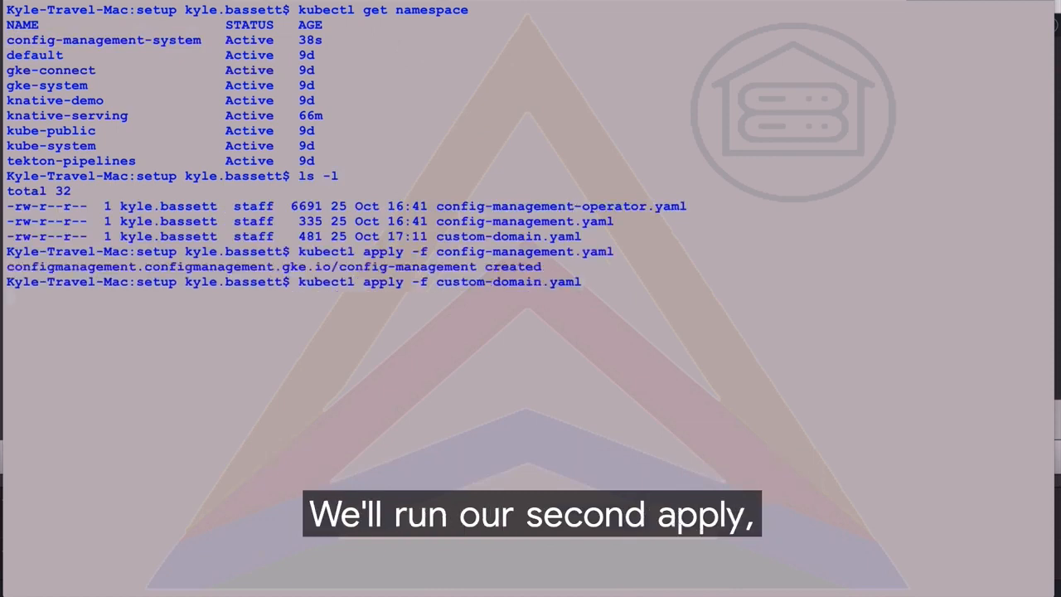
key(Return)
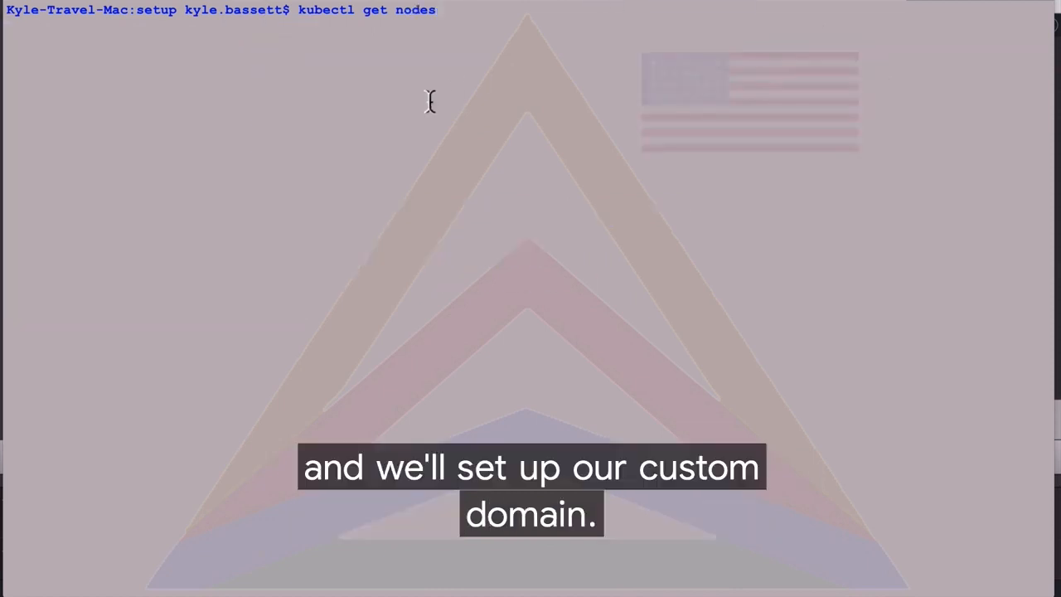
On the demo-cluster-1 cloud cluster, list the nodes and setup files and apply config-management-operator.yaml
key(Return)
text(ls -l)
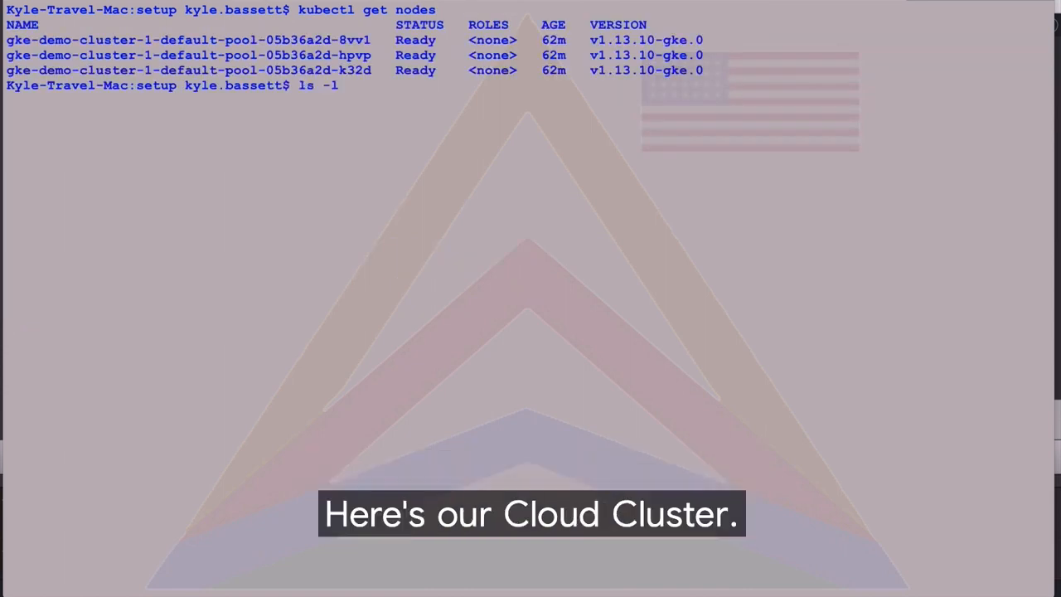
key(Return)
text(kubectl apply -f config-management-operator.yaml)
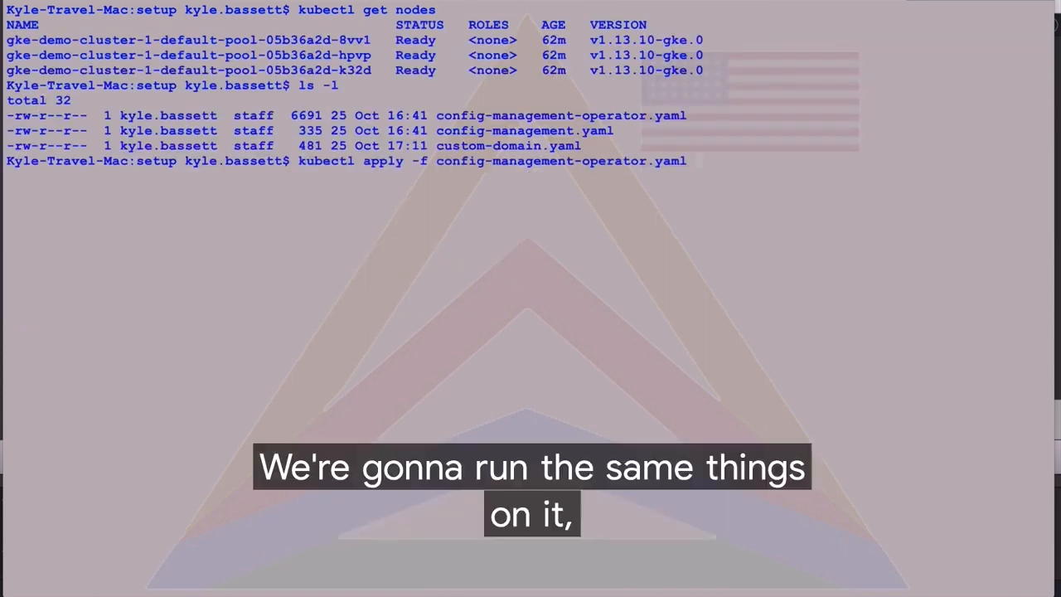
key(Return)
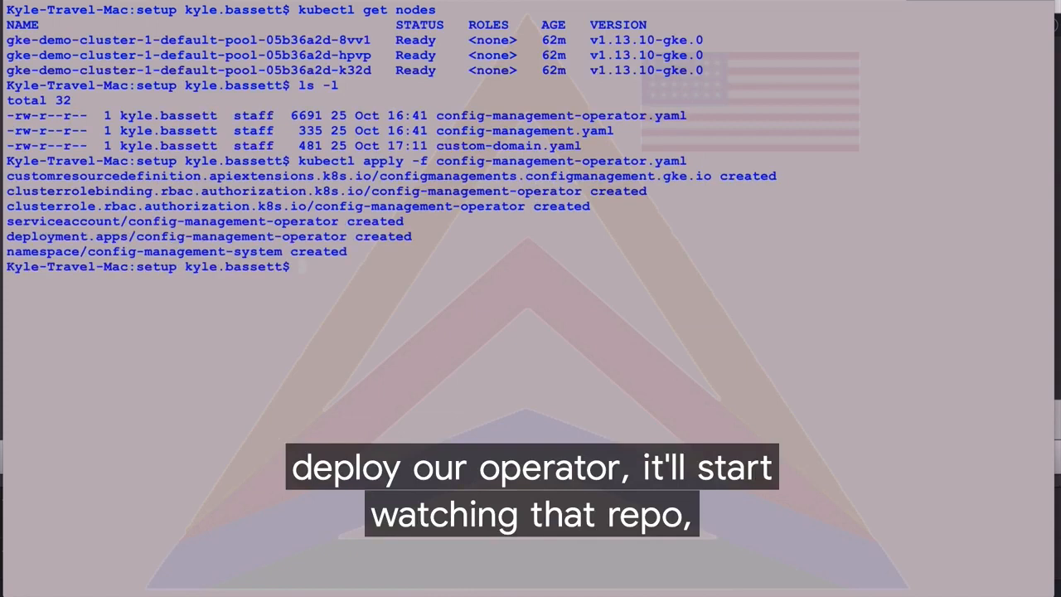
List the cloud cluster's namespaces and check the config-management-system entry
text(kubectl get namespace)
key(Return)
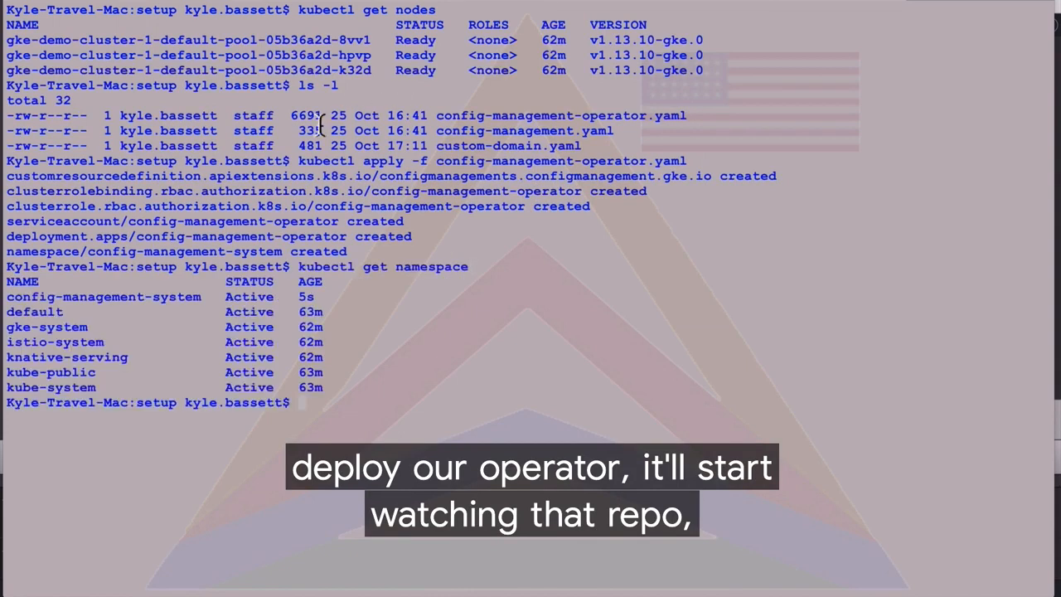
double_click(182, 298)
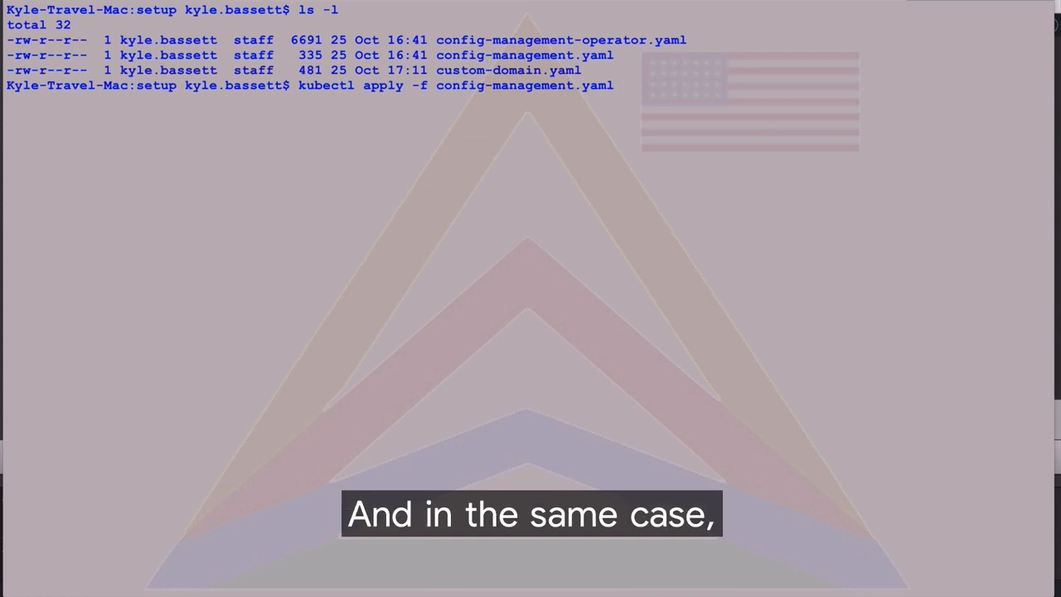
Apply config-management.yaml and custom-domain.yaml to the cloud cluster with kubectl
key(Return)
text(kubectl apply -f custom-domain.yaml)
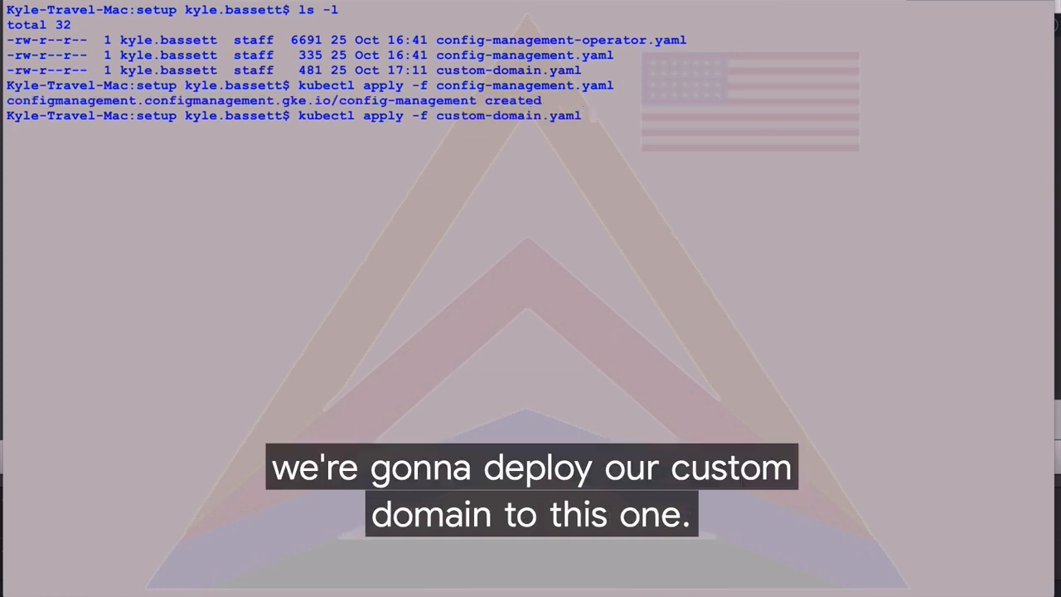
key(Return)
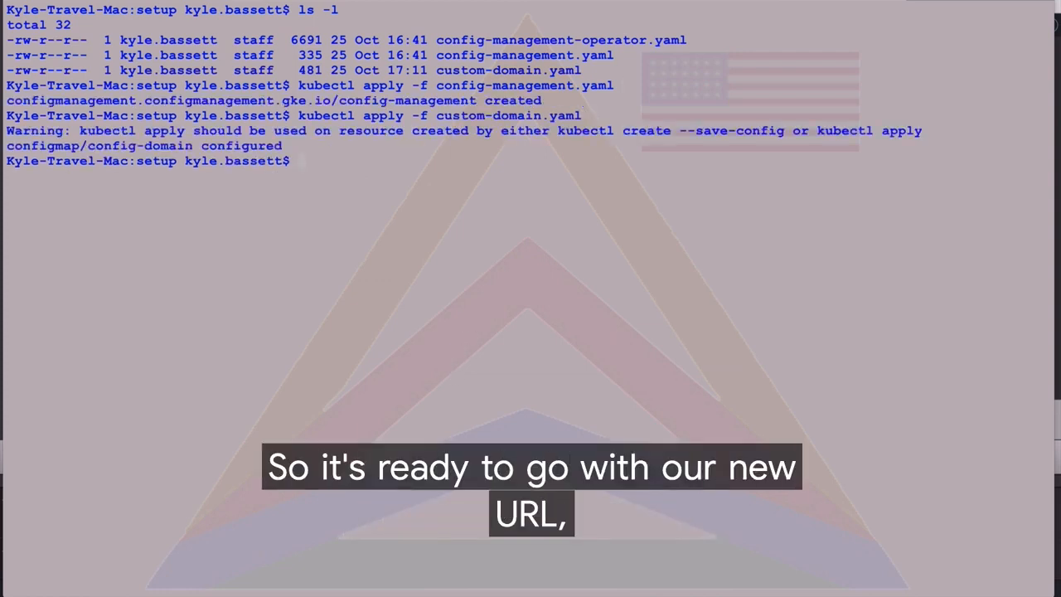
Clear the terminal and apply custom-domain-on-gke.yaml to the cloud cluster
key(super+k)
text(kubectl apply -f custom-domain-on-gke.yaml)
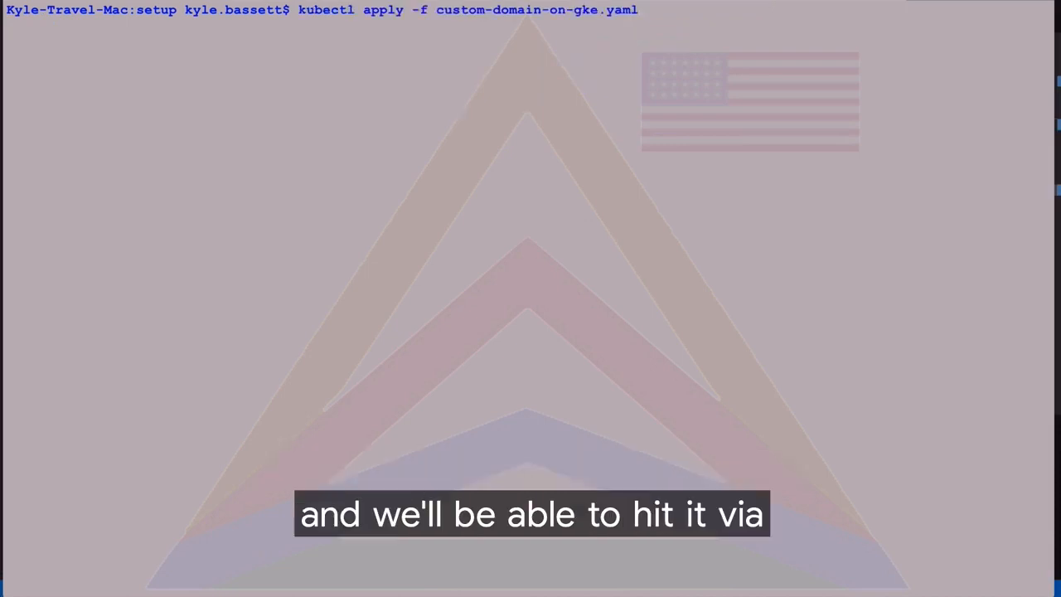
key(Return)
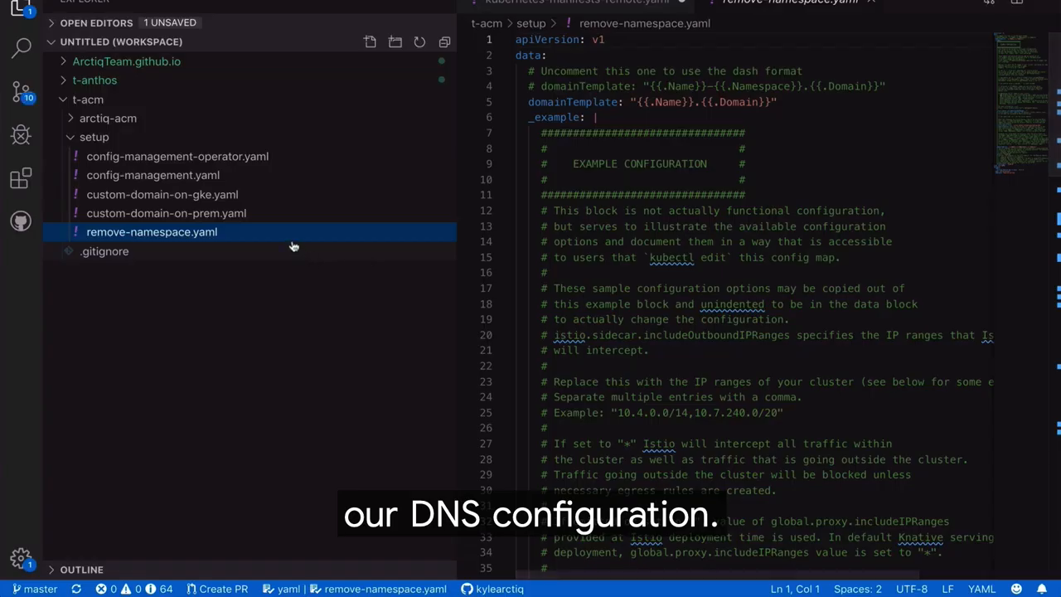
In Visual Studio Code, examine the configuration in remove-namespace.yaml
scroll(676, 307, down, 3)
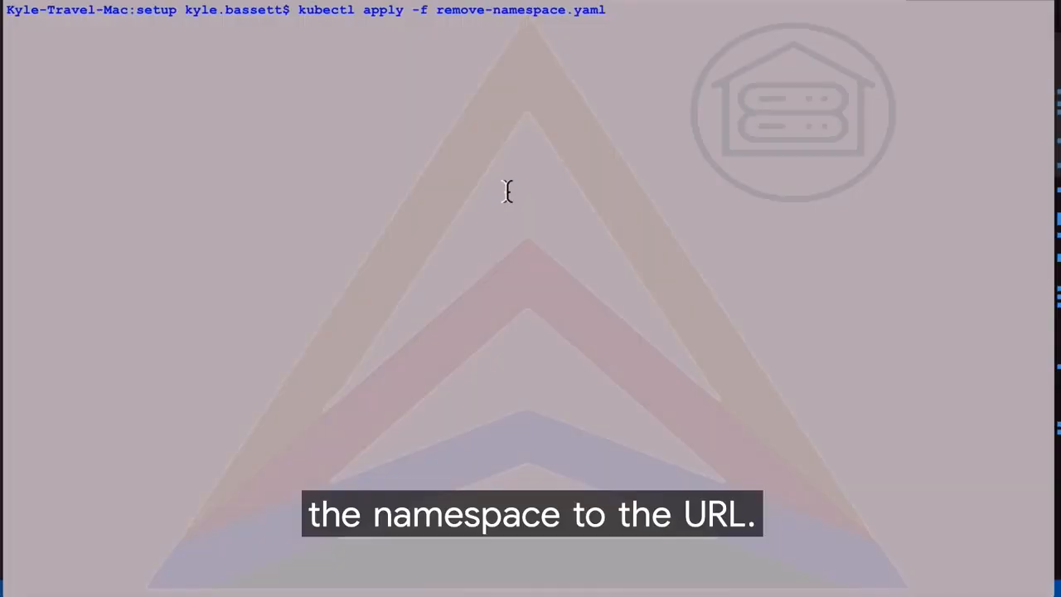
key(Return)
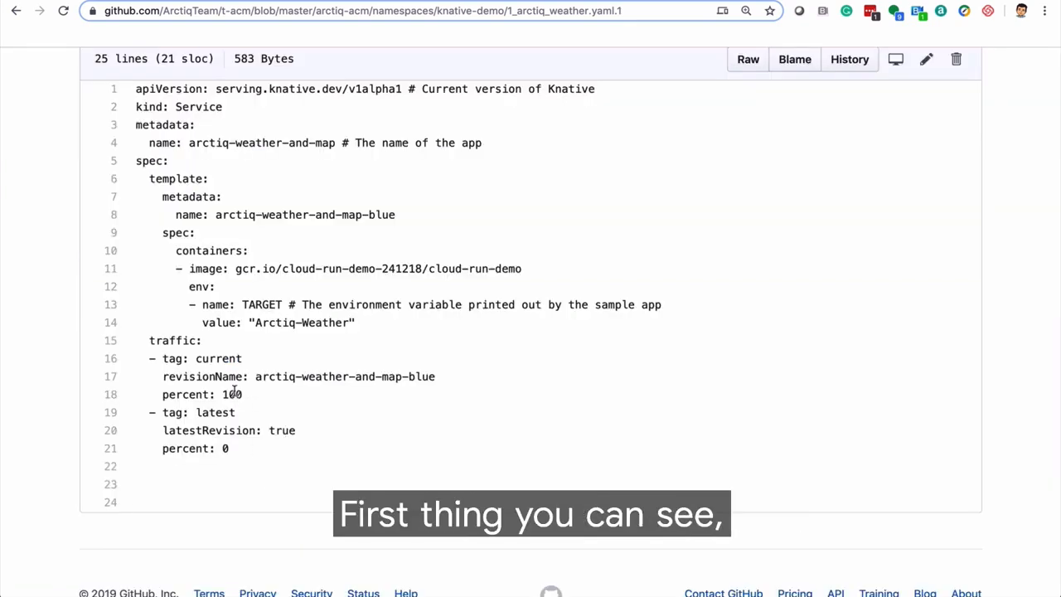
On GitHub, rename 1_arctiq_weather.yaml.1 in the knative-demo folder to 1_arctiq_weather.yaml and commit directly to the master branch
scroll(340, 218, up, 5)
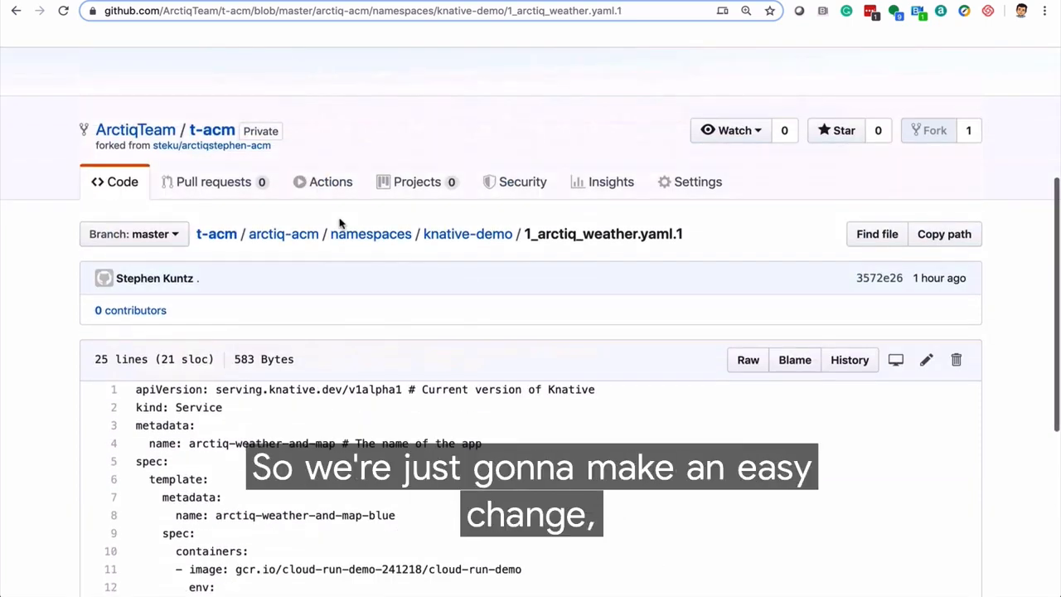
click(926, 360)
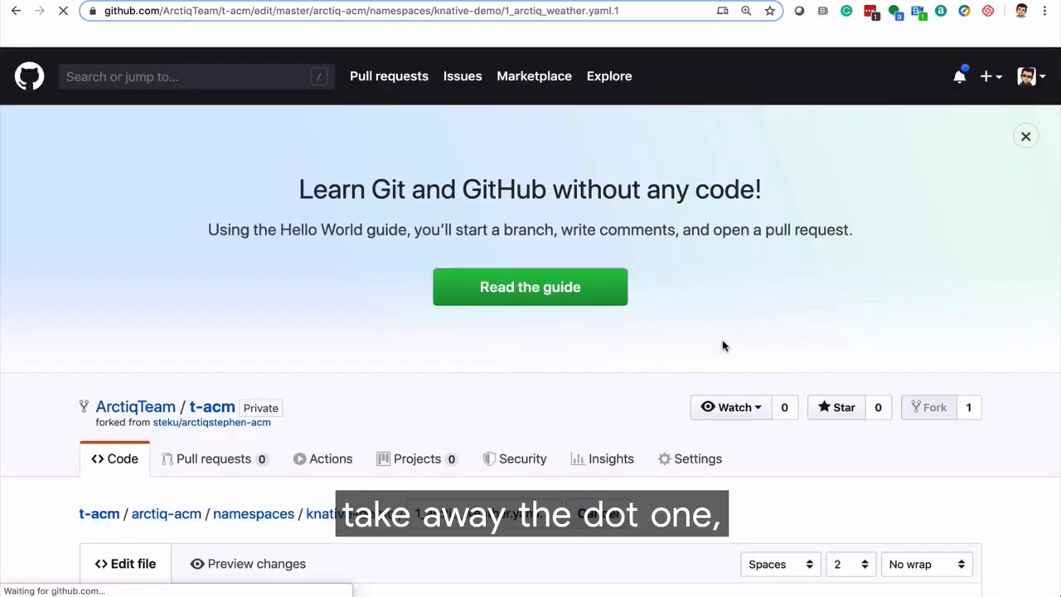
scroll(723, 345, down, 2)
click(557, 337)
key(BackSpace)
key(BackSpace)
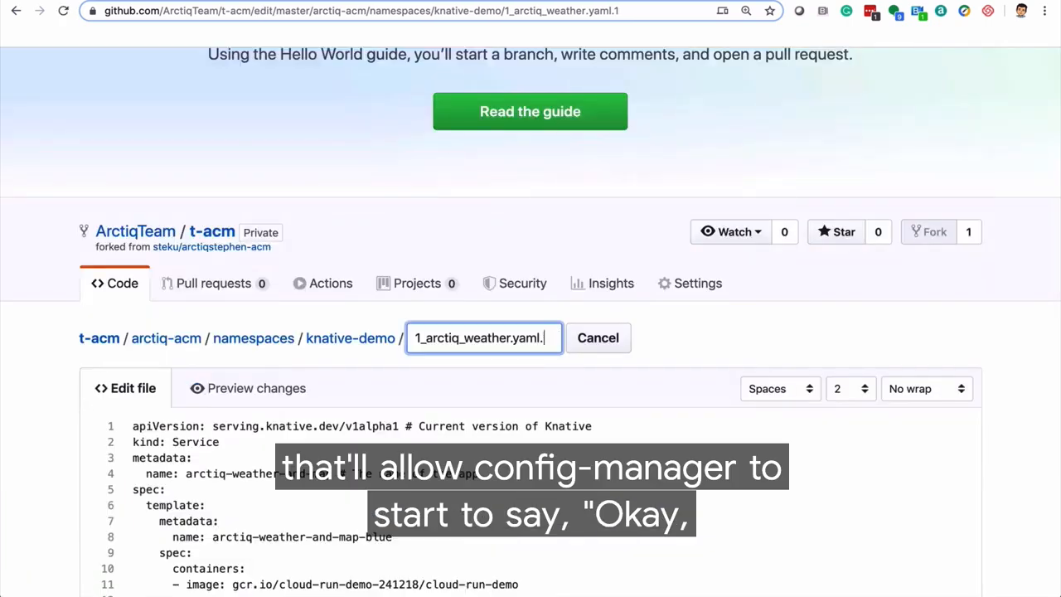
scroll(557, 338, down, 11)
click(201, 447)
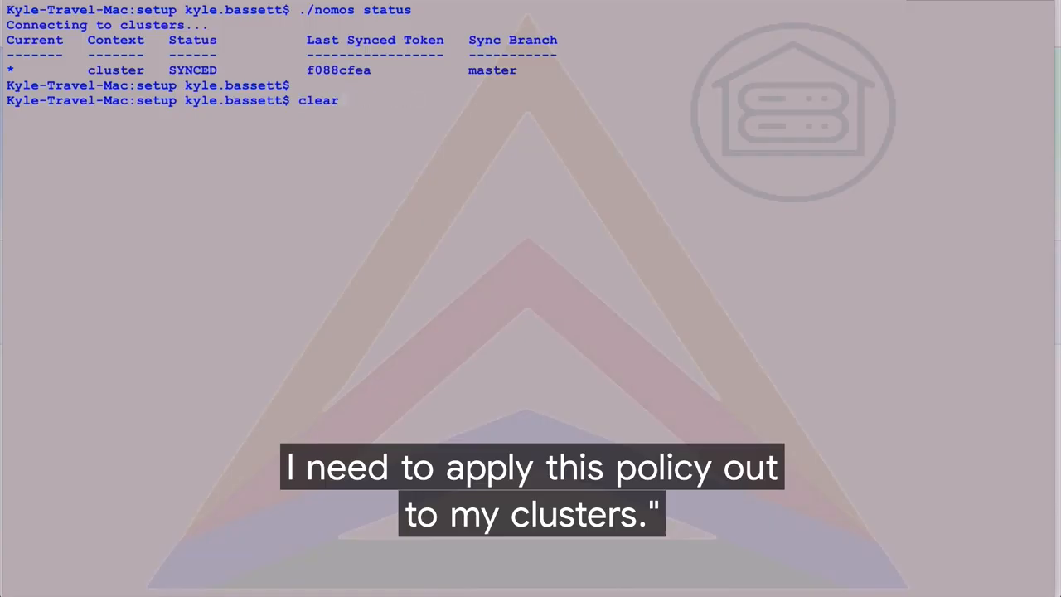
In the terminal, run ./nomos status again to check the cluster's sync status
key(Up)
key(Return)
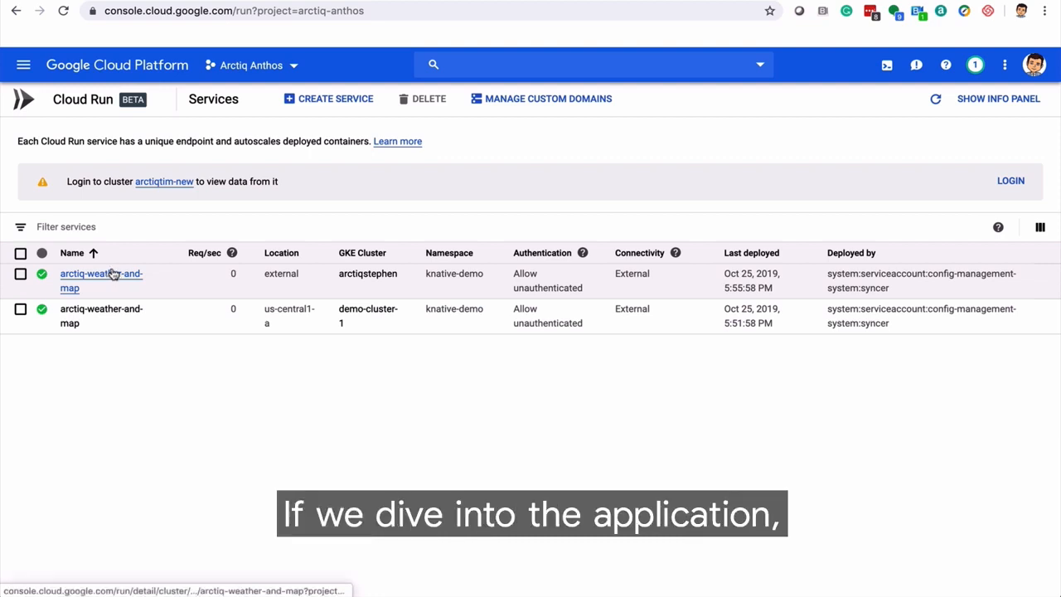
From Cloud Run, open the URL of the arctiq-weather-and-map service on the arctiqstephen cluster and look up the weather for toronto
click(114, 274)
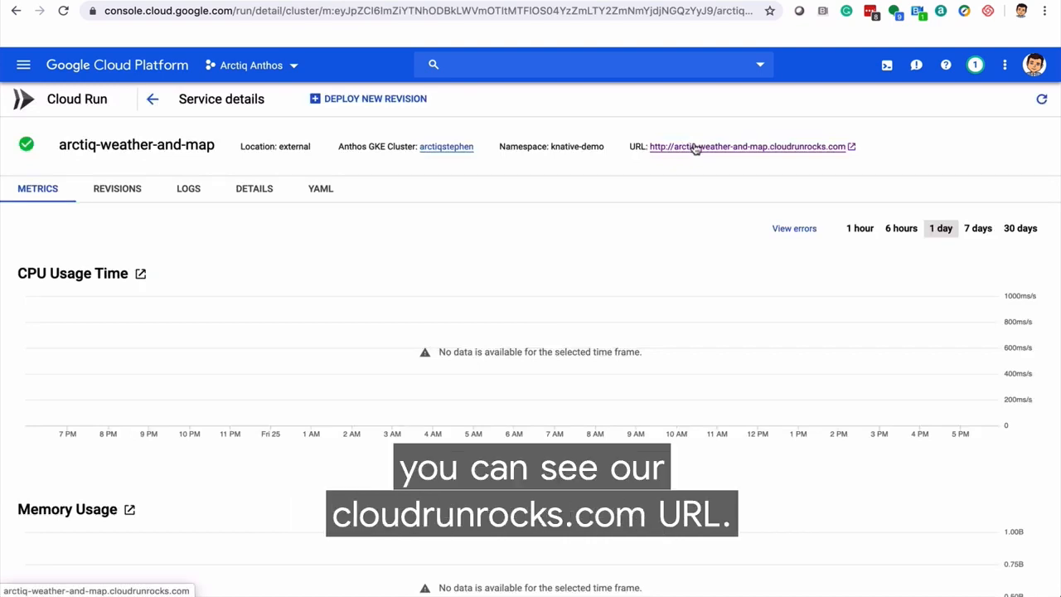
click(694, 147)
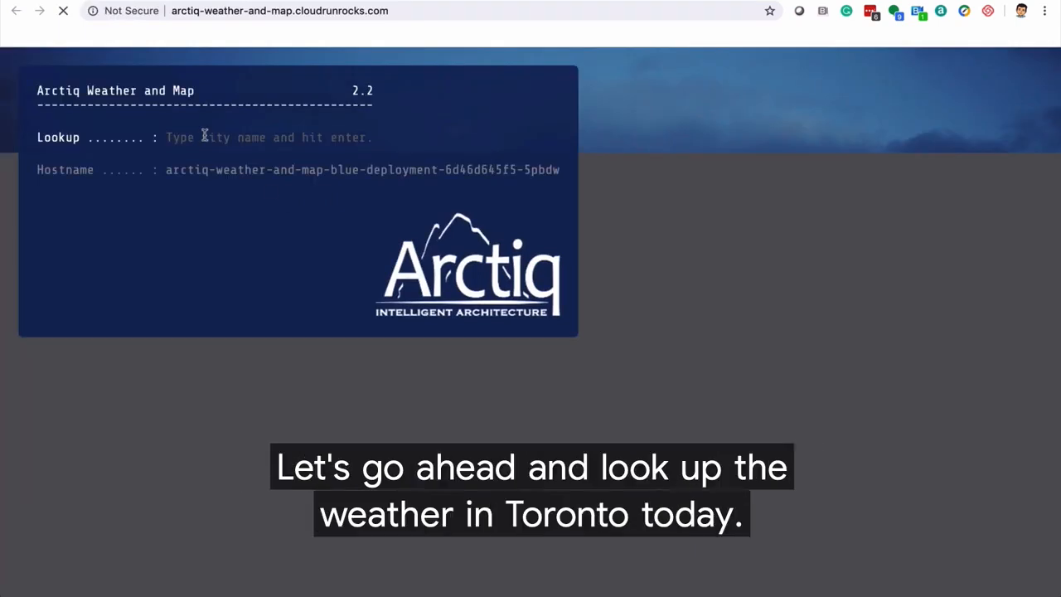
click(204, 136)
text(toronto)
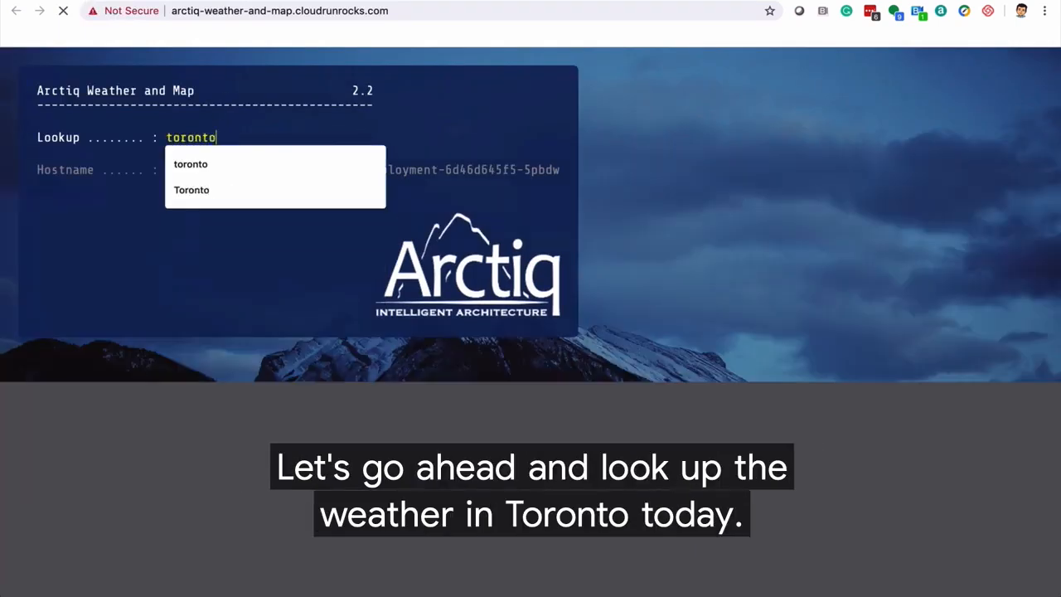
key(Return)
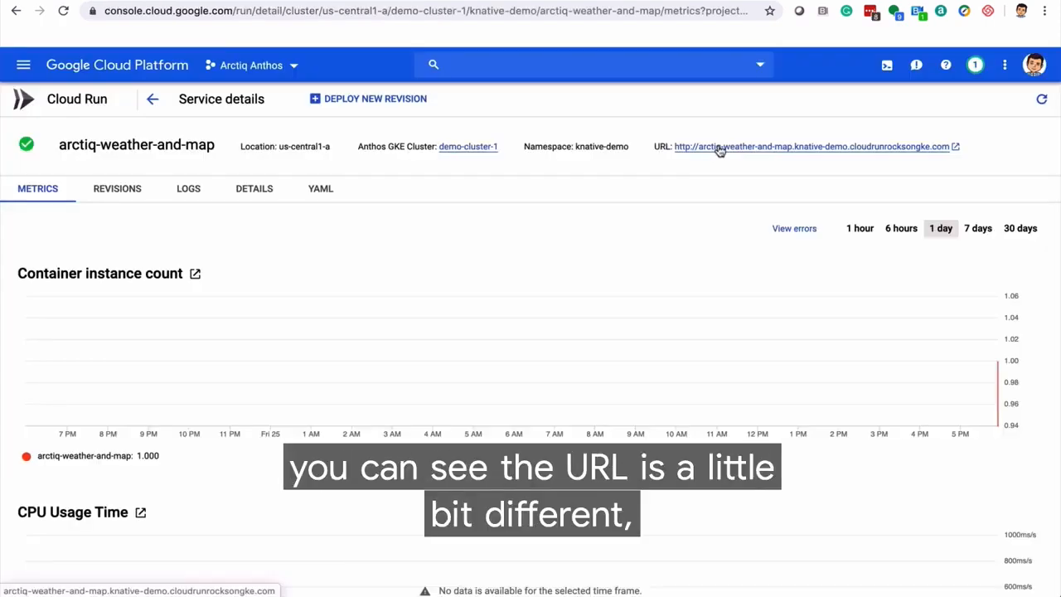
Open the URL of the arctiq-weather-and-map service on demo-cluster-1 and look up the weather for san francisco
click(720, 149)
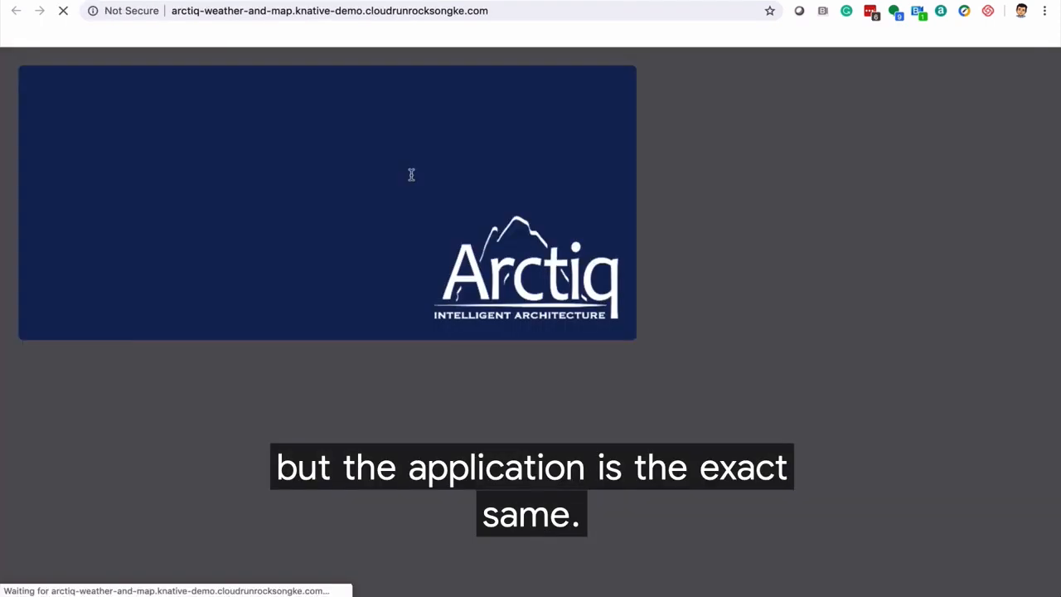
text(san fran)
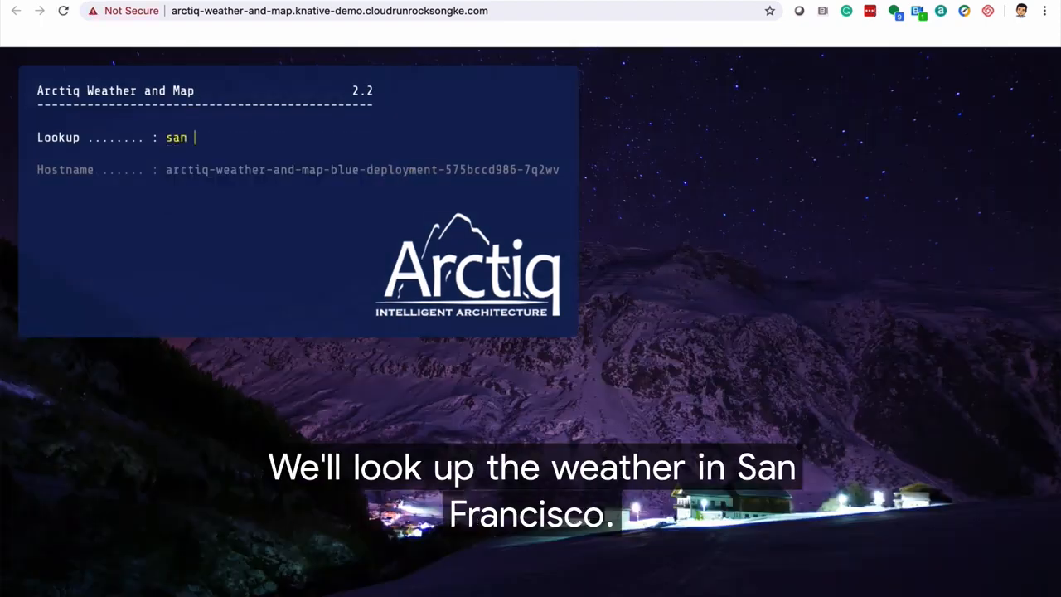
text(cisco)
key(Return)
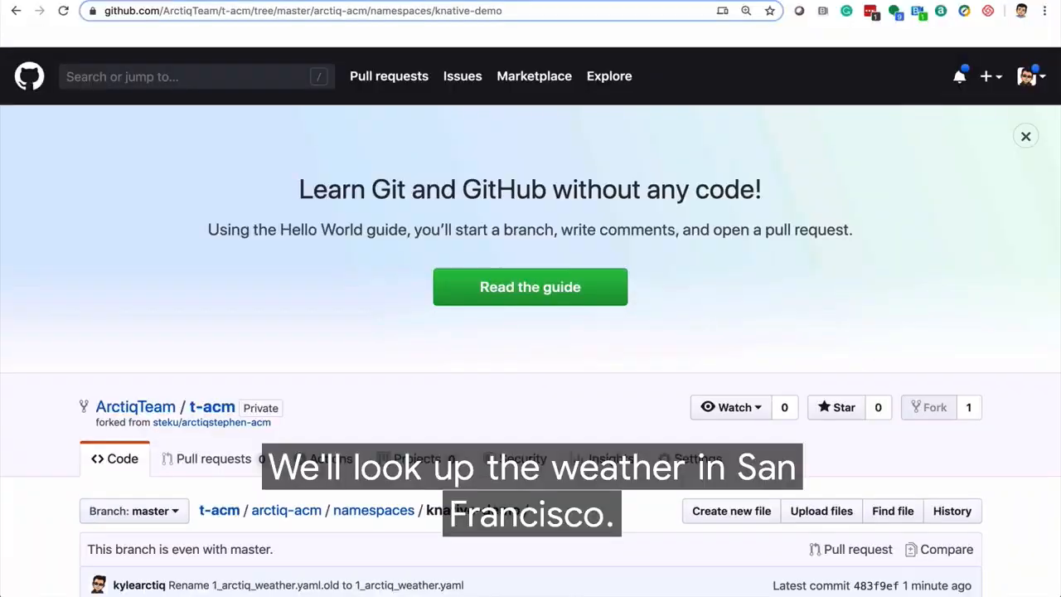
On GitHub, replace 1_arctiq_weather.yaml's contents with the arctiq-weather-and-map-green configuration, setting traffic to current 100, candidate 0 and latest 0, and review it
scroll(245, 441, down, 3)
click(196, 406)
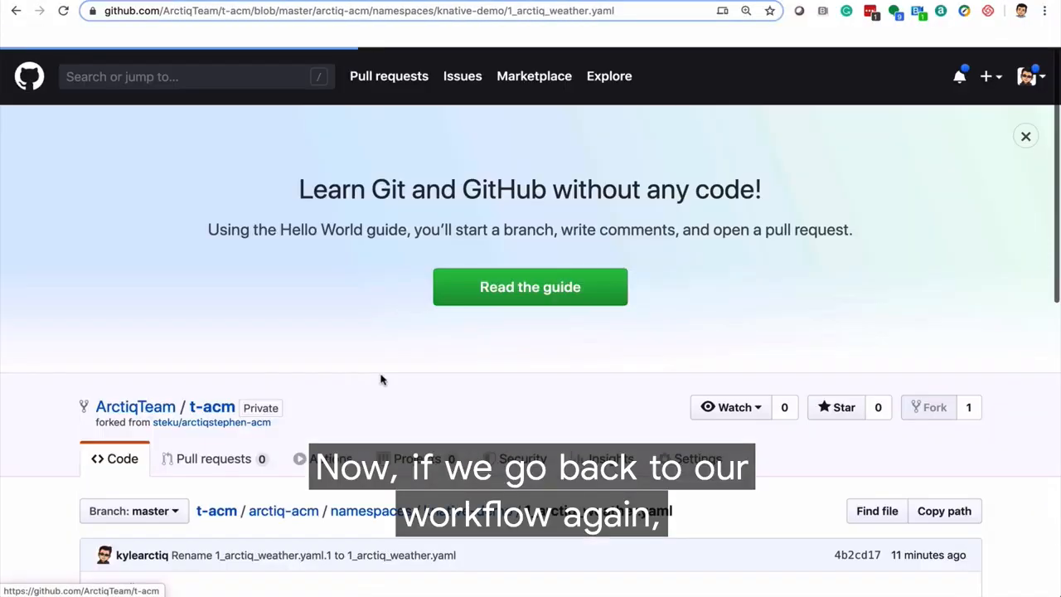
scroll(385, 431, down, 6)
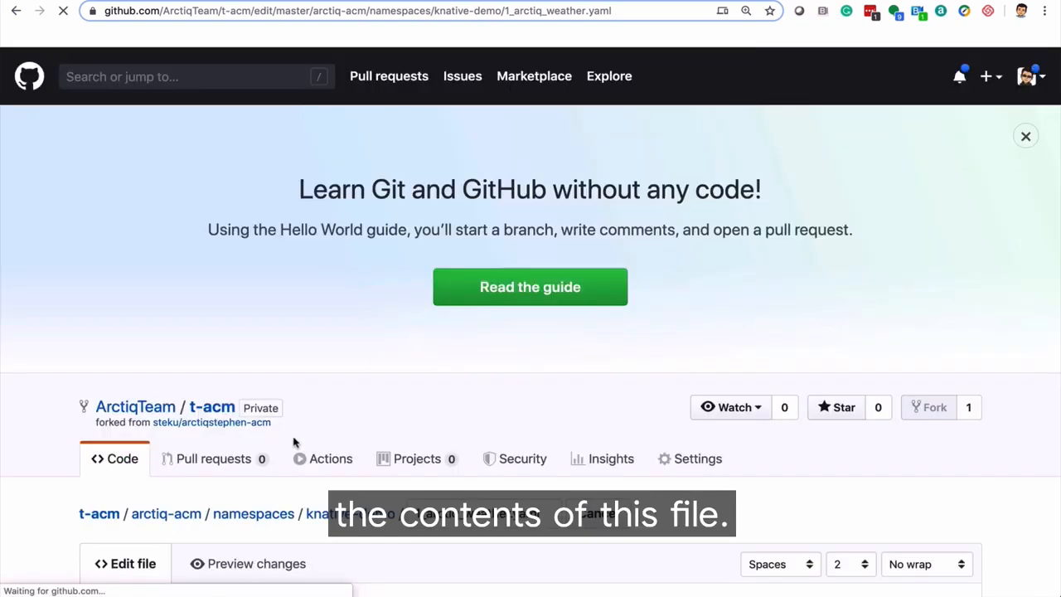
scroll(278, 480, down, 3)
key(ctrl+a)
text(apiVersion: serving.knative.dev/v1alpha1 # Current version of Knative kind: Service metadata:   name: arctiq-weather-and-map # The name of the app spec:   template:     metadata:       name: arctiq-weather-and-map-green     spec:       containers:       - image: gcr.io/cloud-run-demo-241218/cloud-run-demo-green         env:         - name: TARGET # The environment variable printed out by the sample app           value: "Arctiq-Weather"   traffic:   - tag: current     revisionName: arctiq-weather-and-map-blue     percent: 100   - tag: candidate     revisionName: arctiq-weather-and-map-green     percent: 0   - tag: latest     latestRevision: true     percent: 0)
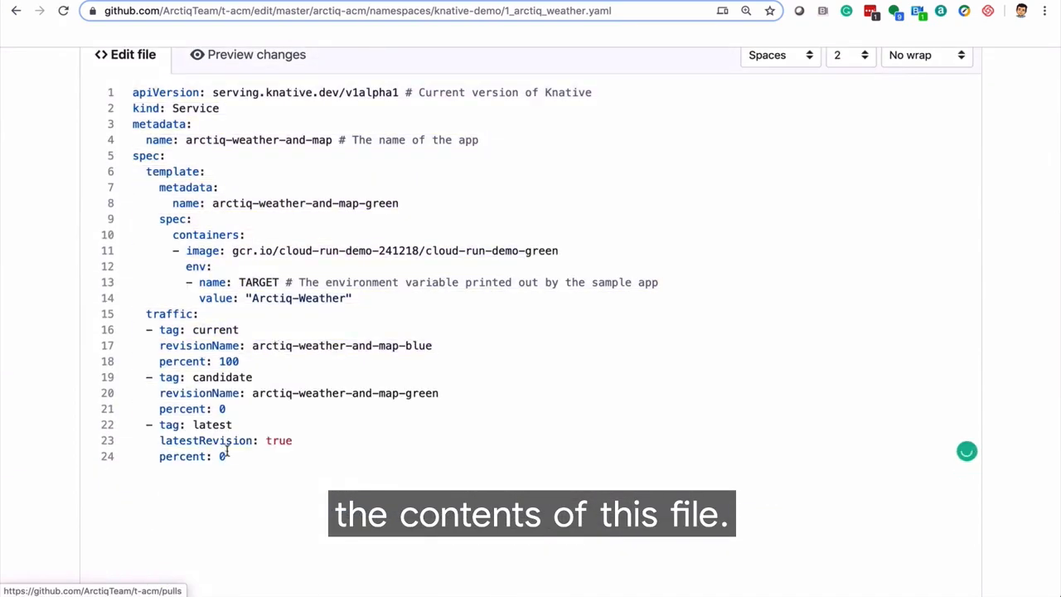
drag(226, 454, 147, 315)
drag(398, 203, 268, 194)
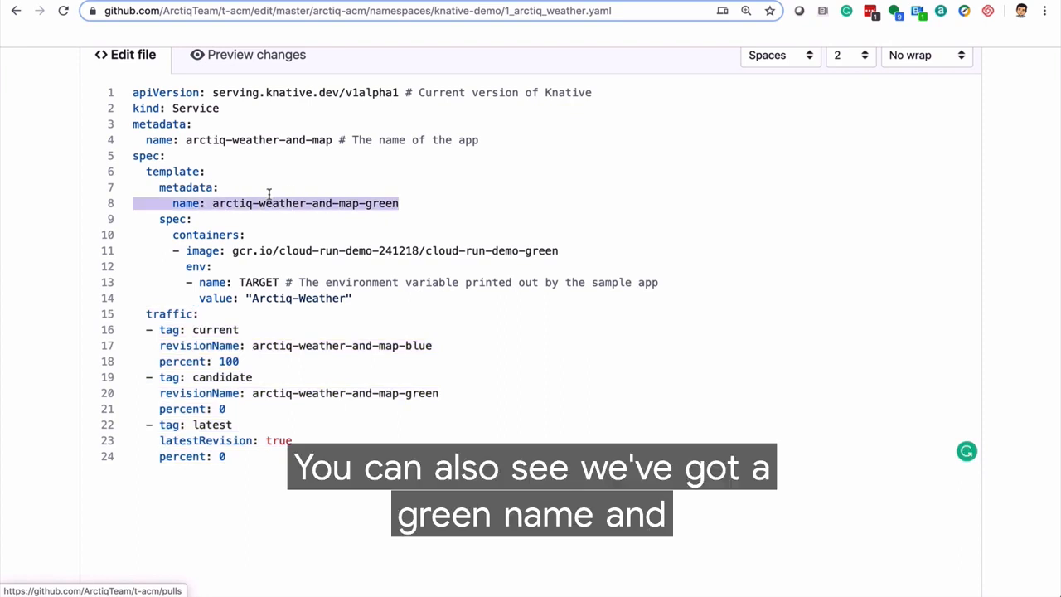
drag(559, 250, 423, 249)
Commit the green revision update directly to the master branch and check the cluster's sync with ./nomos status in the terminal
scroll(421, 249, down, 10)
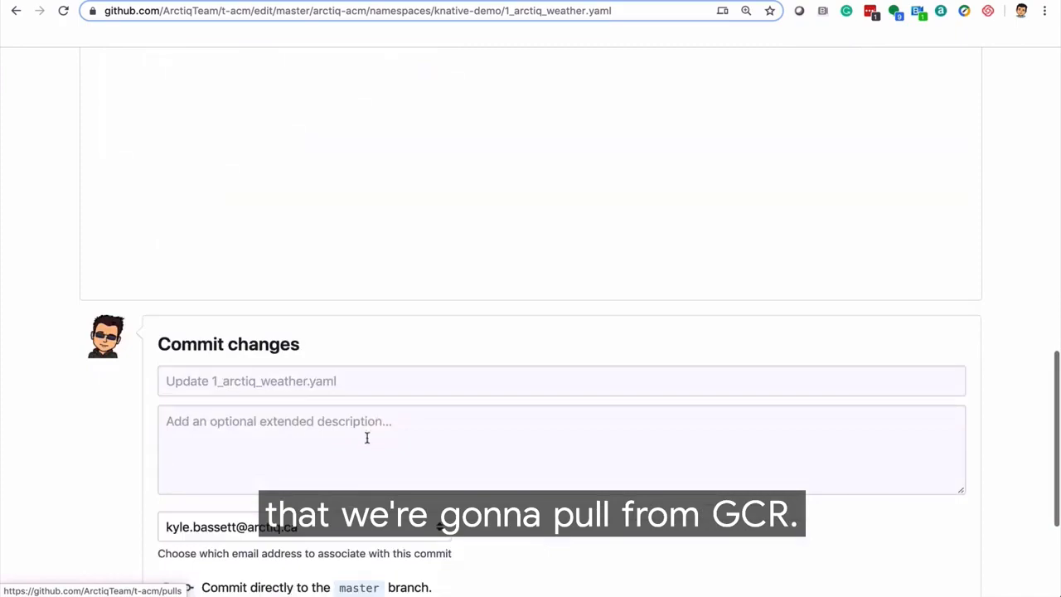
scroll(367, 436, down, 3)
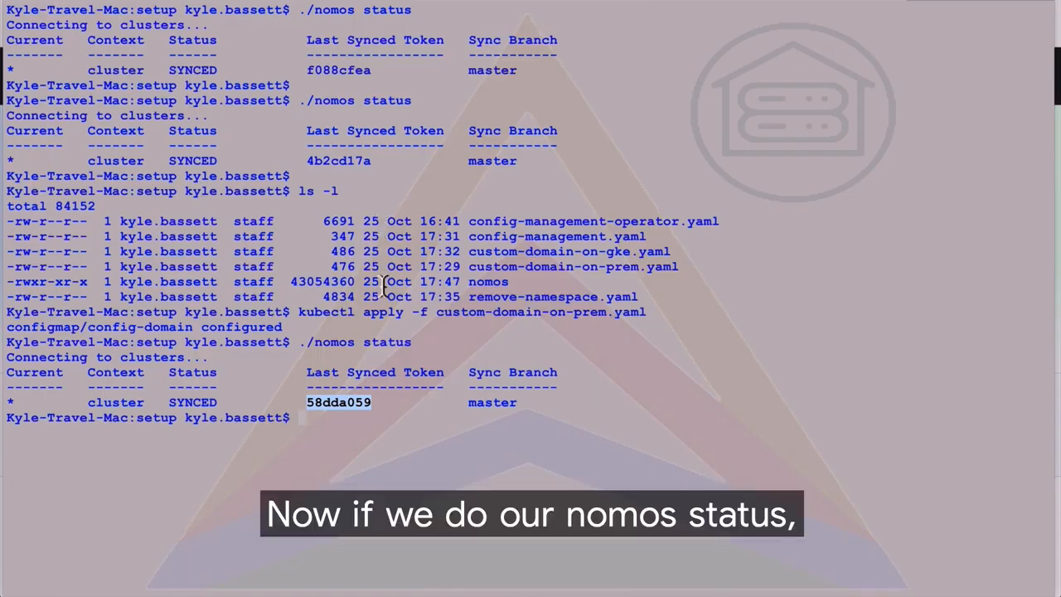
key(Up)
key(Return)
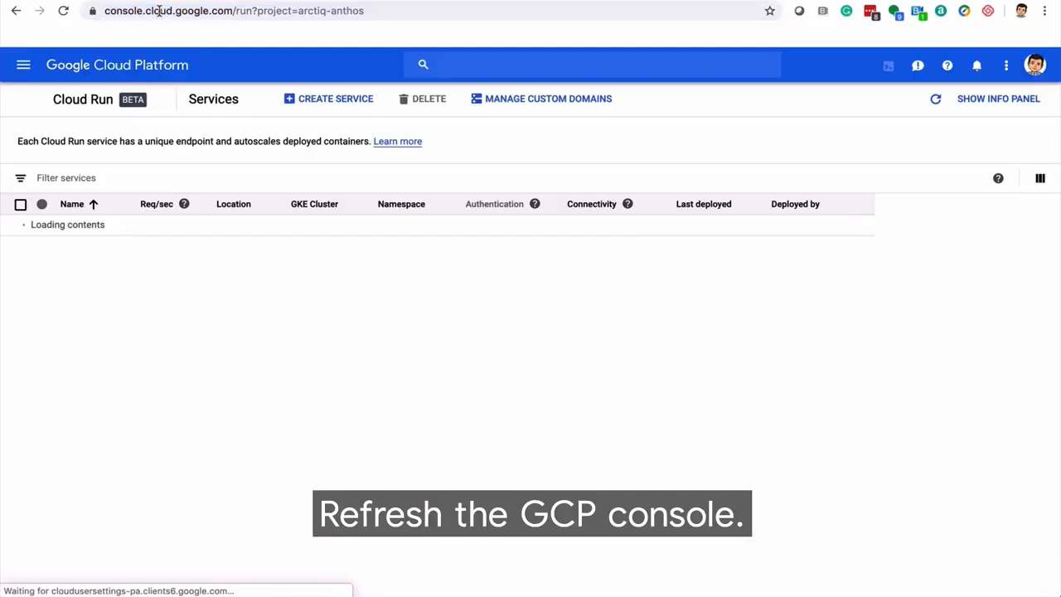
In Cloud Run, open the revisions of arctiq-weather-and-map on the arctiqstephen cluster and view the blue revision's details
click(130, 268)
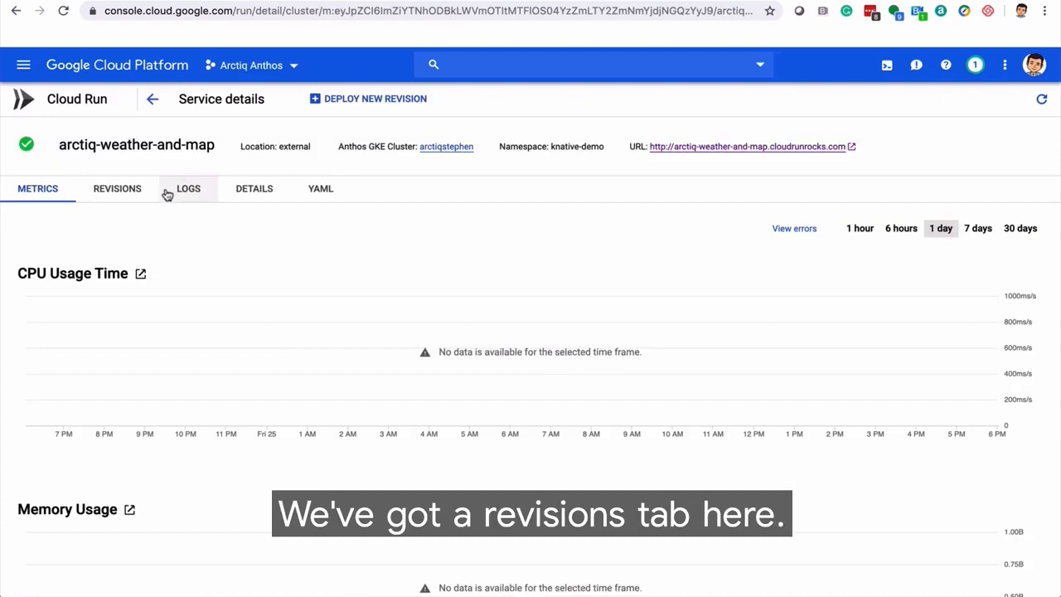
click(134, 189)
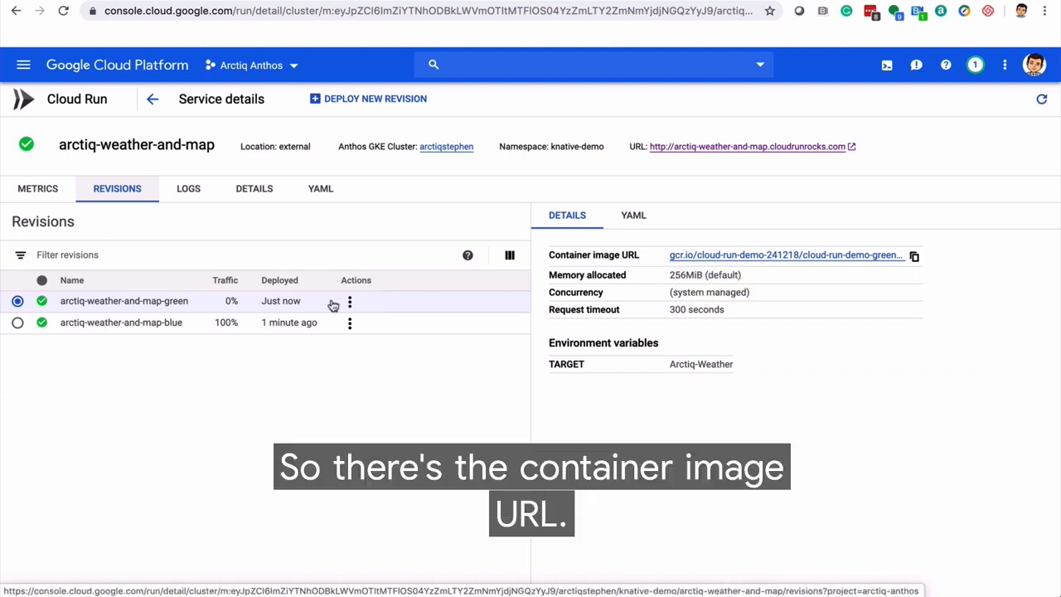
click(159, 322)
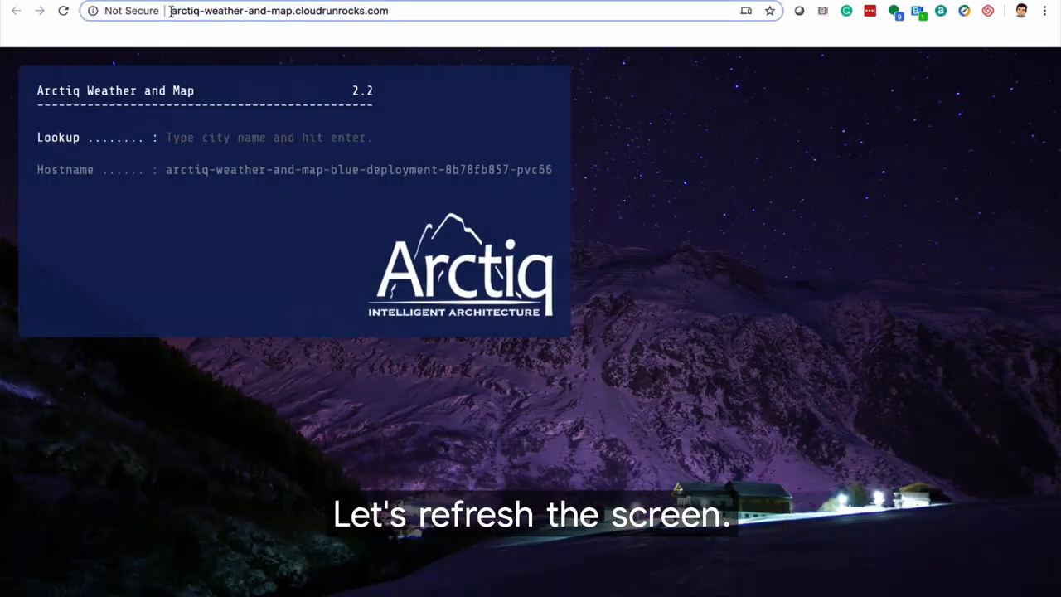
Open candidate-arctiq-weather-and-map.cloudrunrocks.com in the browser and look up the weather for toronto
click(170, 11)
text(candidate-)
key(Return)
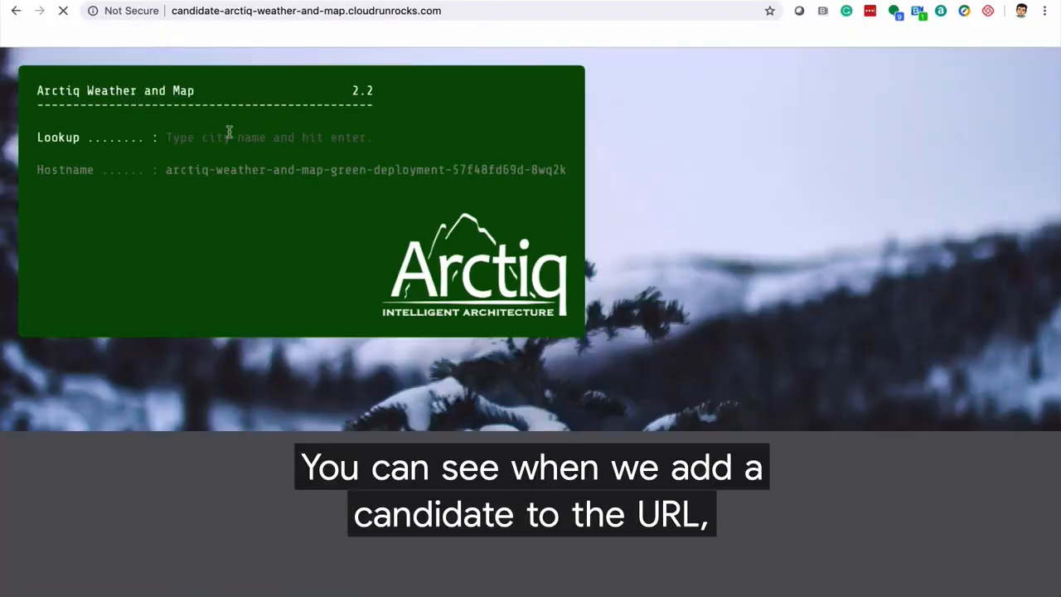
click(229, 135)
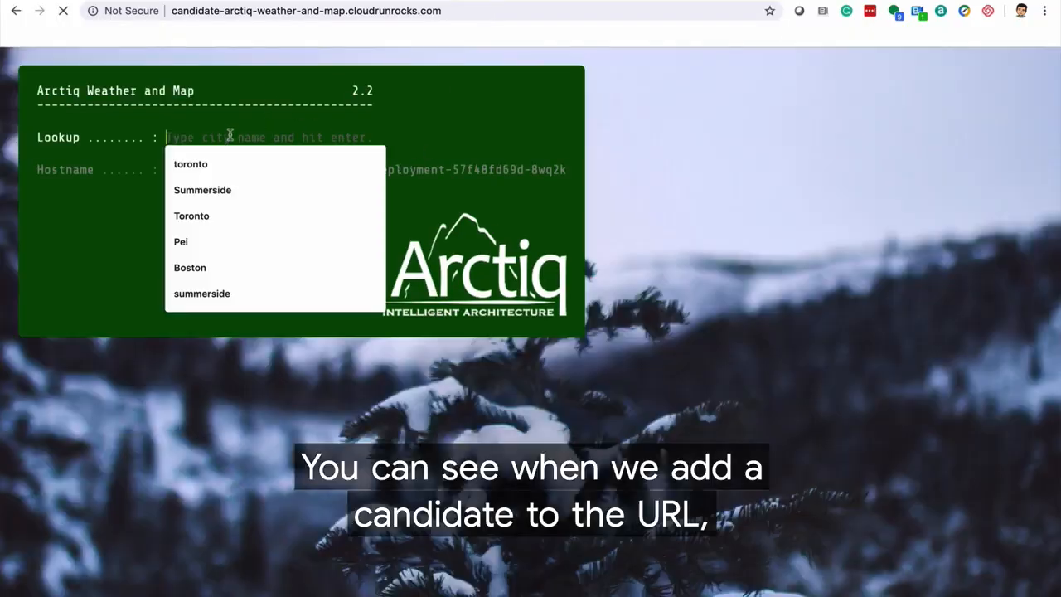
text(toronto)
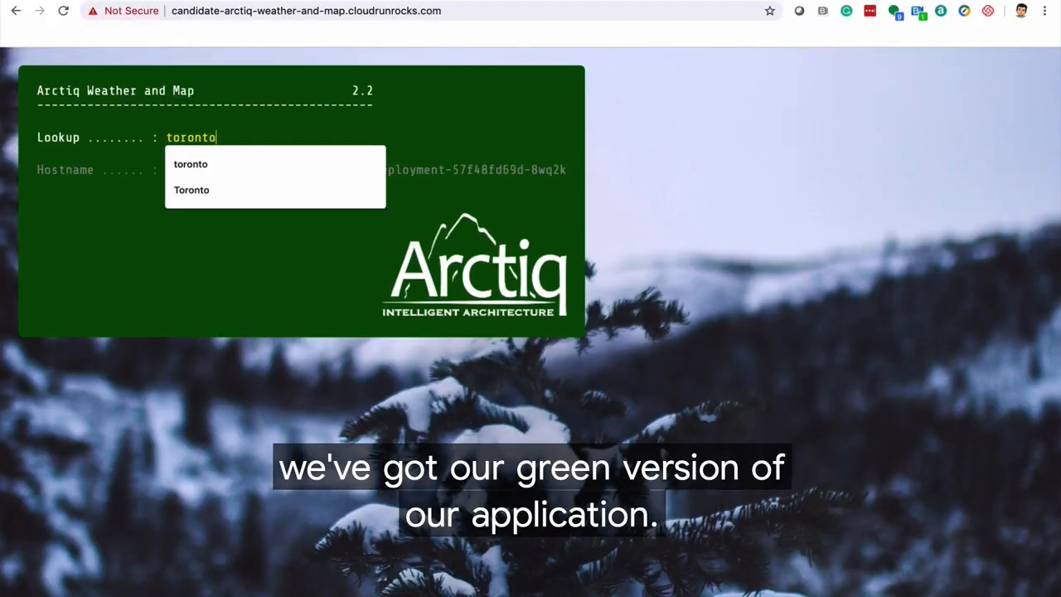
key(Return)
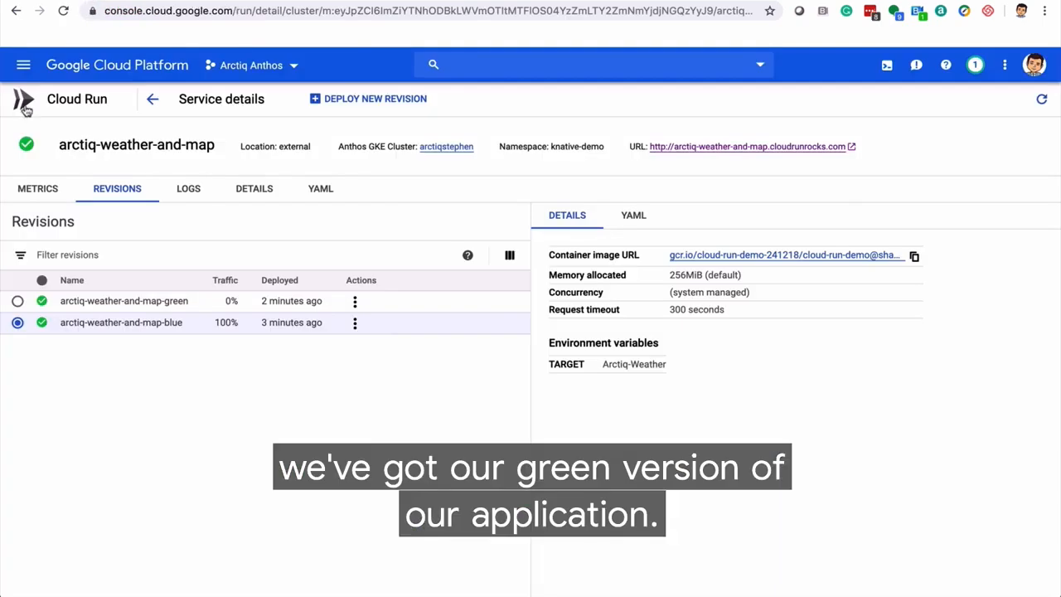
In Cloud Run, view the revisions of the arctiq-weather-and-map service on demo-cluster-1
click(23, 101)
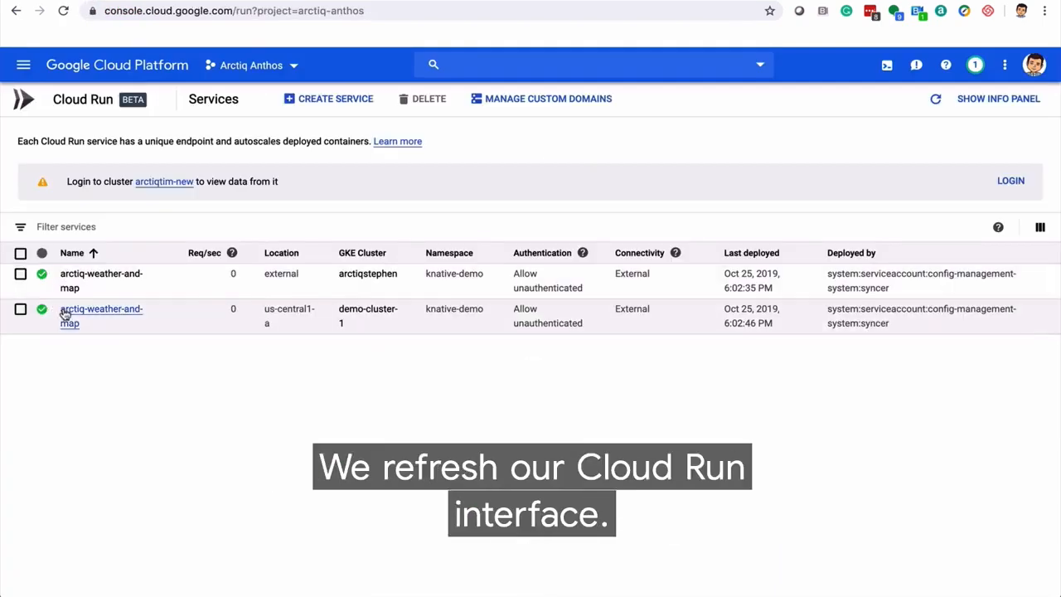
click(76, 314)
click(123, 192)
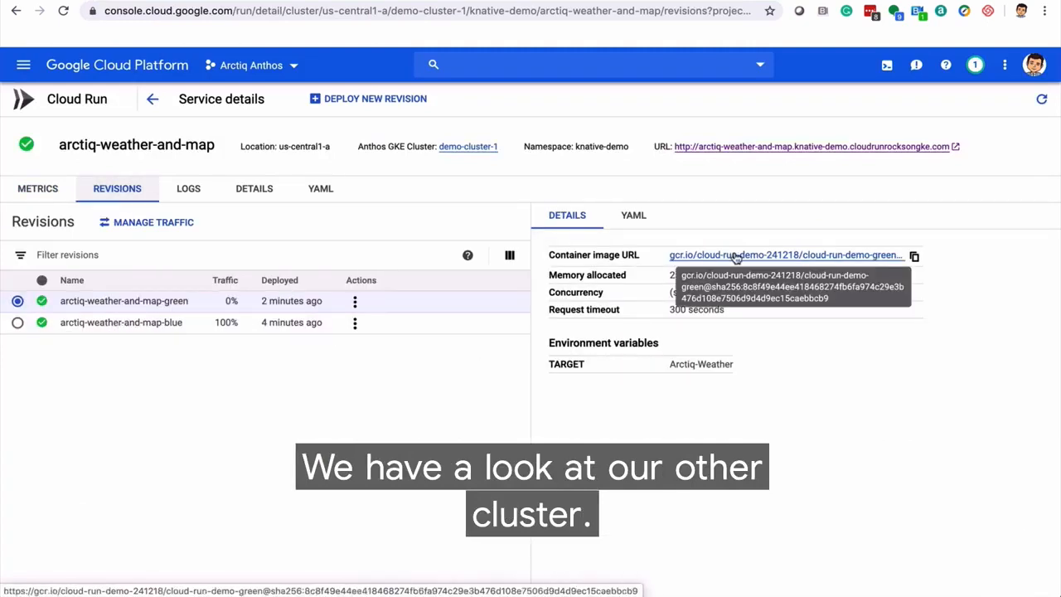
Open the demo-cluster-1 service URL with the candidate- prefix added and look up the weather for san francisco
click(726, 146)
click(170, 11)
click(170, 10)
text(candidate-)
key(Return)
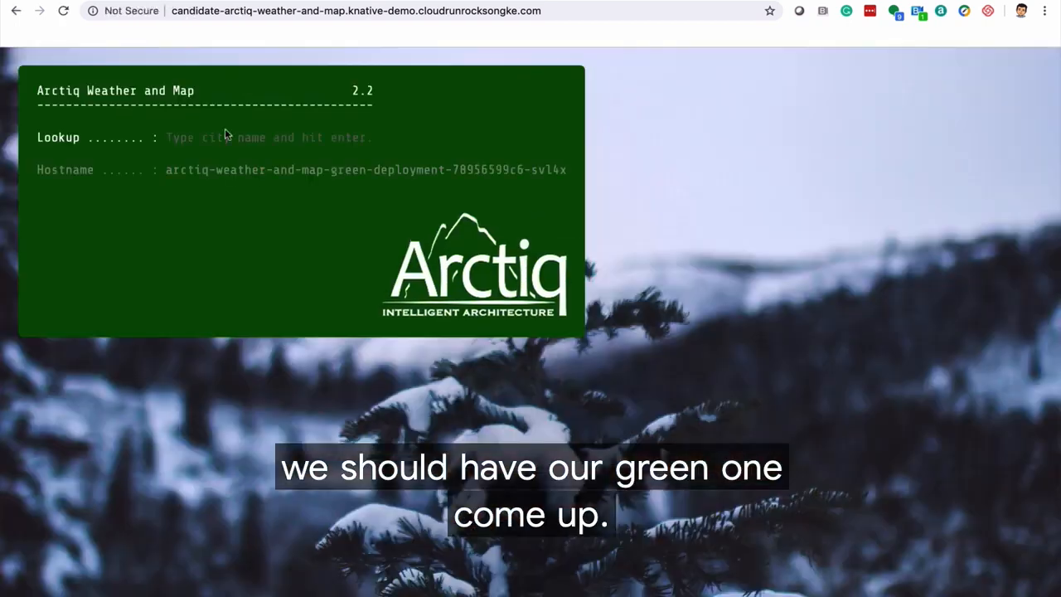
click(221, 137)
text(sa)
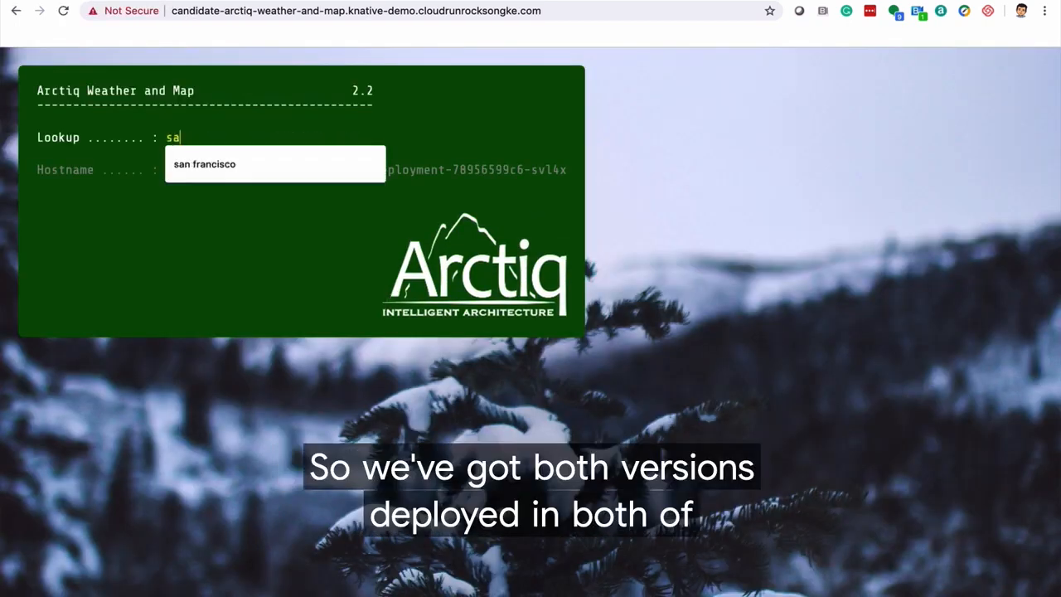
text(n francisco)
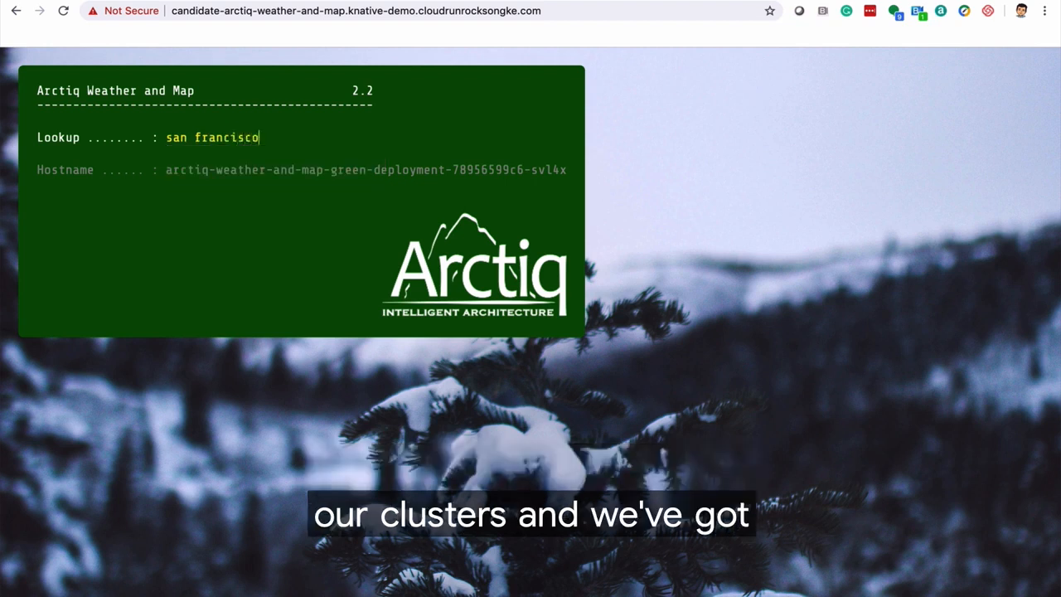
key(Return)
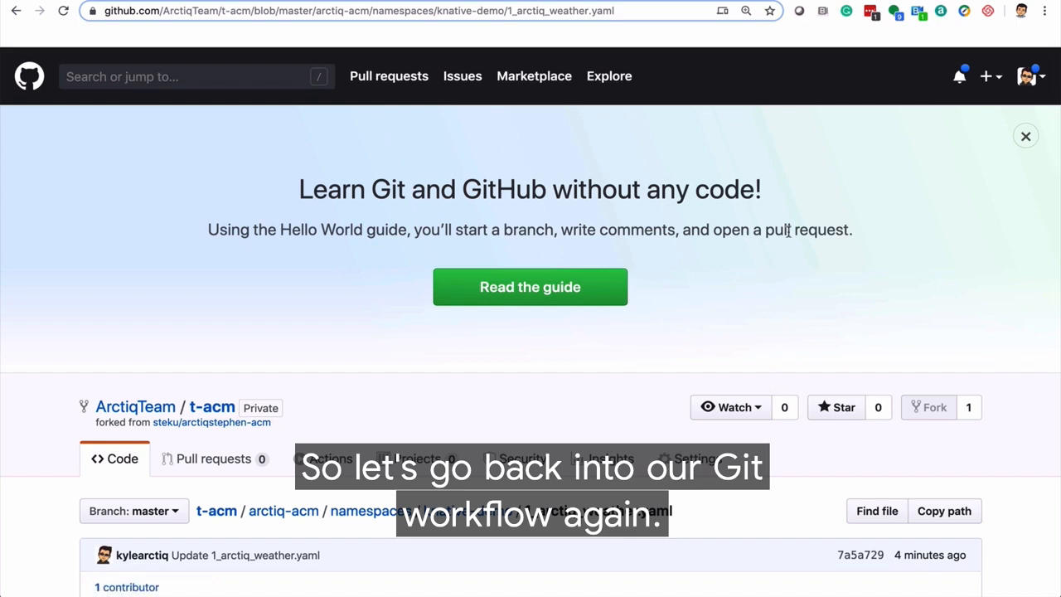
On GitHub, edit 1_arctiq_weather.yaml to set the traffic percent to 50 for both the candidate and current tags
scroll(788, 231, down, 3)
click(927, 407)
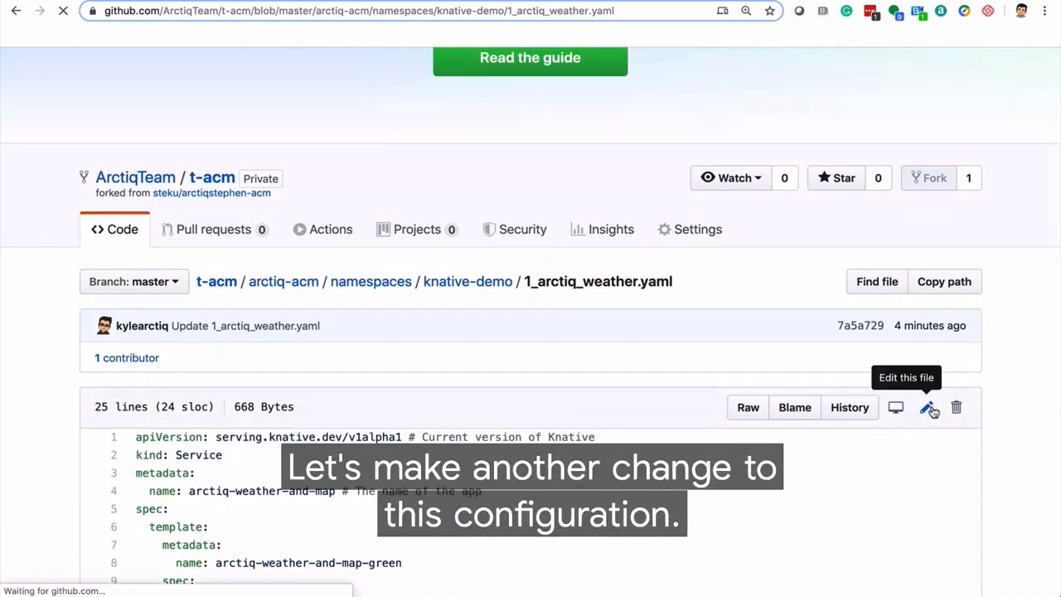
click(300, 446)
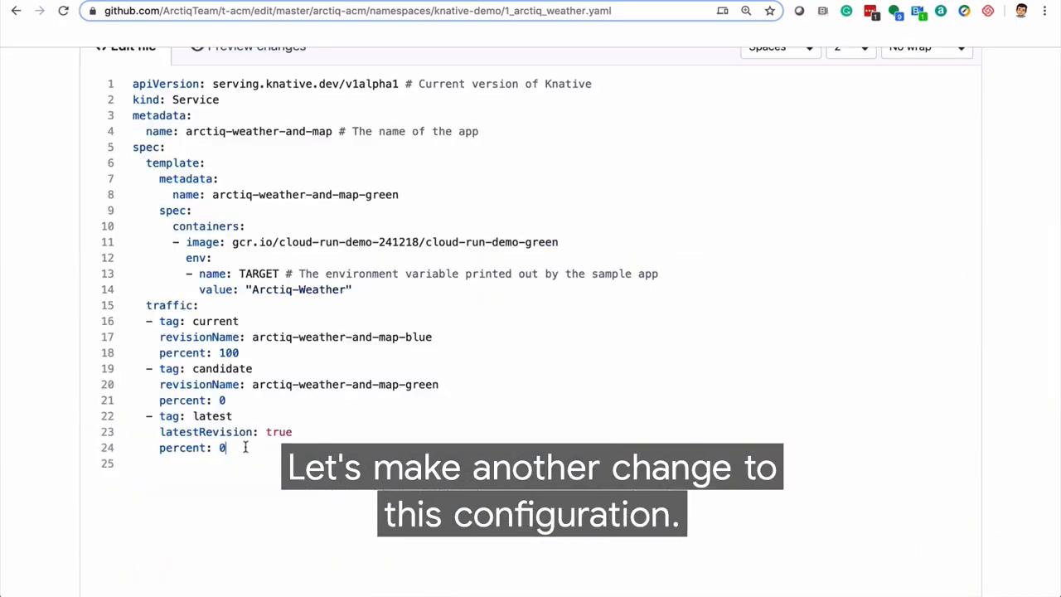
click(232, 400)
key(BackSpace)
text(50)
click(240, 353)
key(BackSpace)
key(BackSpace)
key(BackSpace)
text(50)
Commit the 50/50 traffic split and run ./nomos status in the terminal to check the sync
click(224, 507)
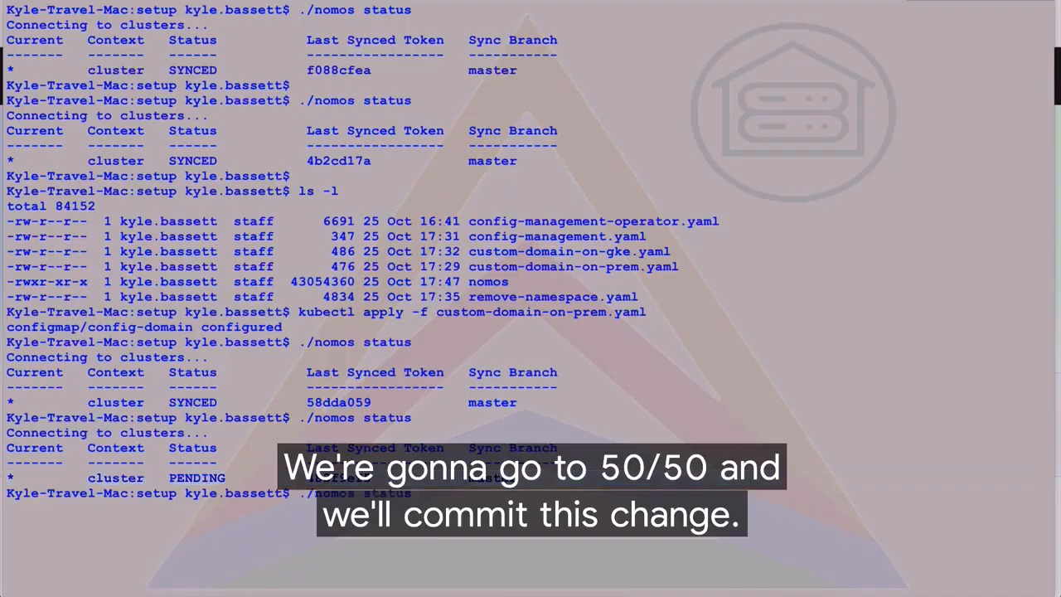
key(Return)
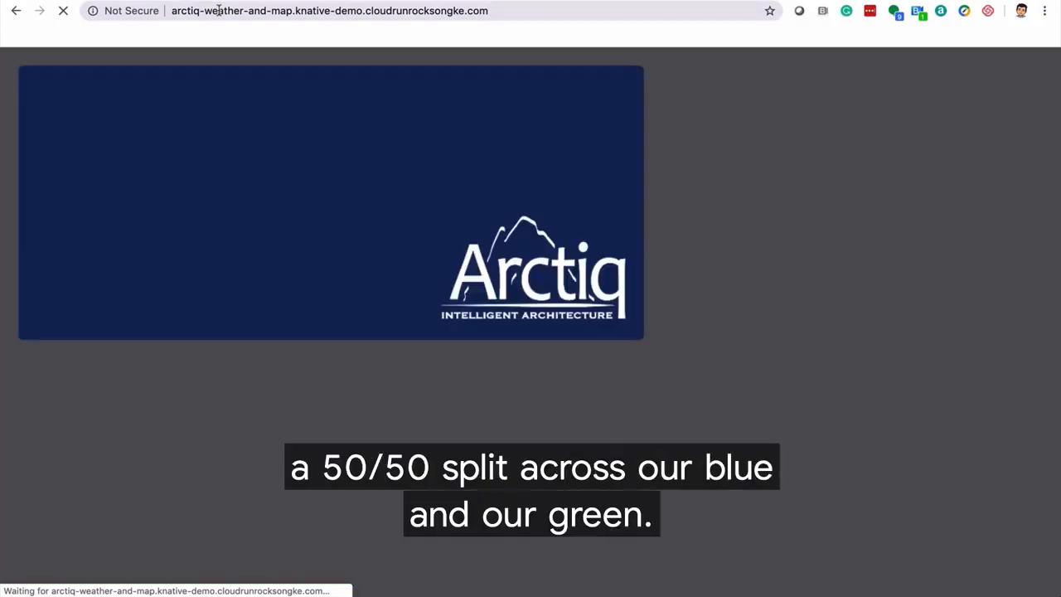
Reload arctiq-weather-and-map.knative-demo.cloudrunrocksongke.com several times to check the traffic split between the blue and green revisions
click(218, 10)
key(Return)
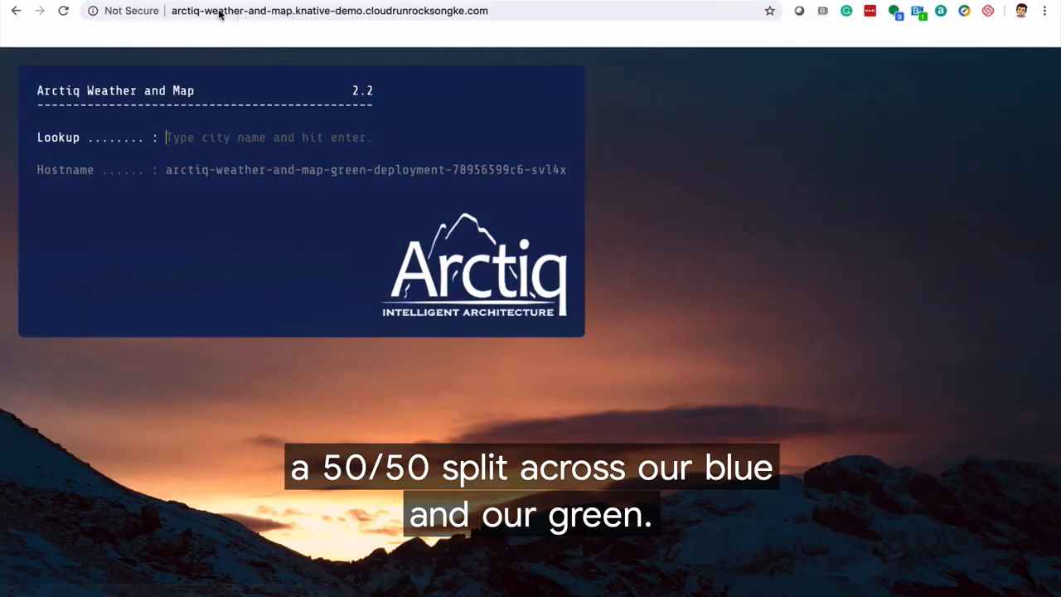
click(219, 11)
key(Return)
click(219, 11)
key(Return)
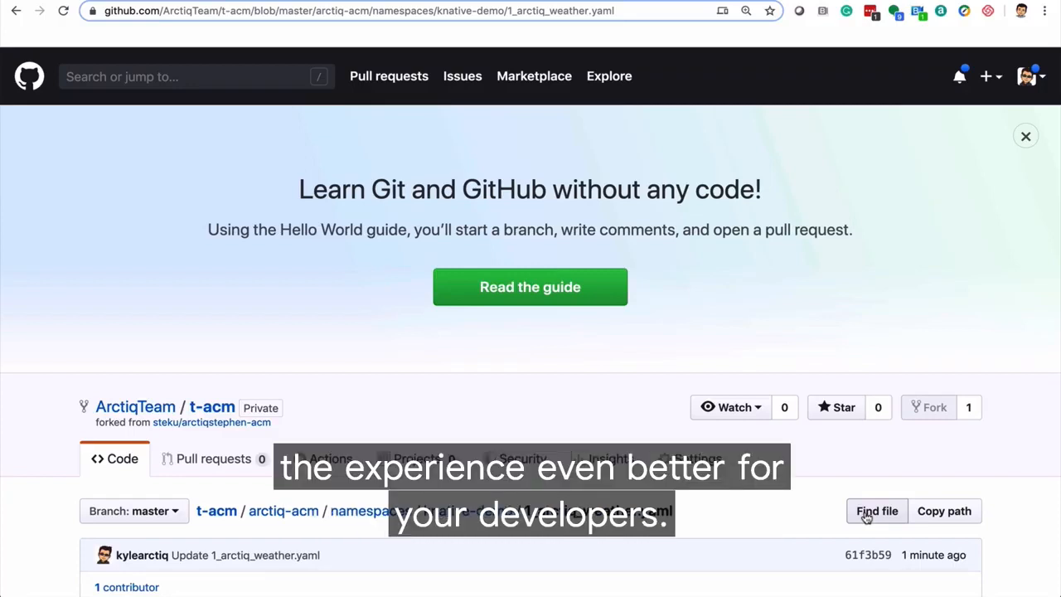
On GitHub, replace 1_arctiq_weather.yaml's contents so traffic is previous (blue) 0, current (green) 100 and latest 0
scroll(866, 516, down, 3)
click(925, 421)
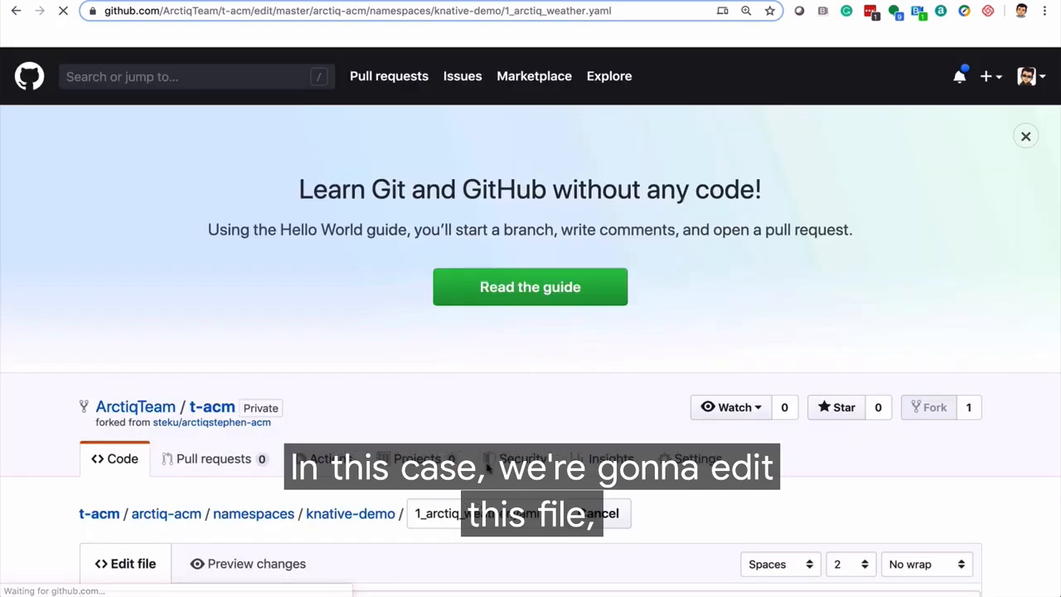
scroll(334, 472, down, 4)
key(ctrl+a)
text(apiVersion: serving.knative.dev/v1alpha1 # Current version of Knative kind: Service metadata:   name: arctiq-weather-and-map # The name of the app spec:   template:     metadata:       name: arctiq-weather-and-map-green     spec:       containers:       - image: gcr.io/cloud-run-demo-241218/cloud-run-demo-green         env:         - name: TARGET # The environment variable printed out by the sample app           value: "Arctiq-Weather"   traffic:   - tag: previous     revisionName: arctiq-weather-and-map-blue     percent: 0   - tag: current     revisionName: arctiq-weather-and-map-green     percent: 100   - tag: latest     latestRevision: true     percent: 0)
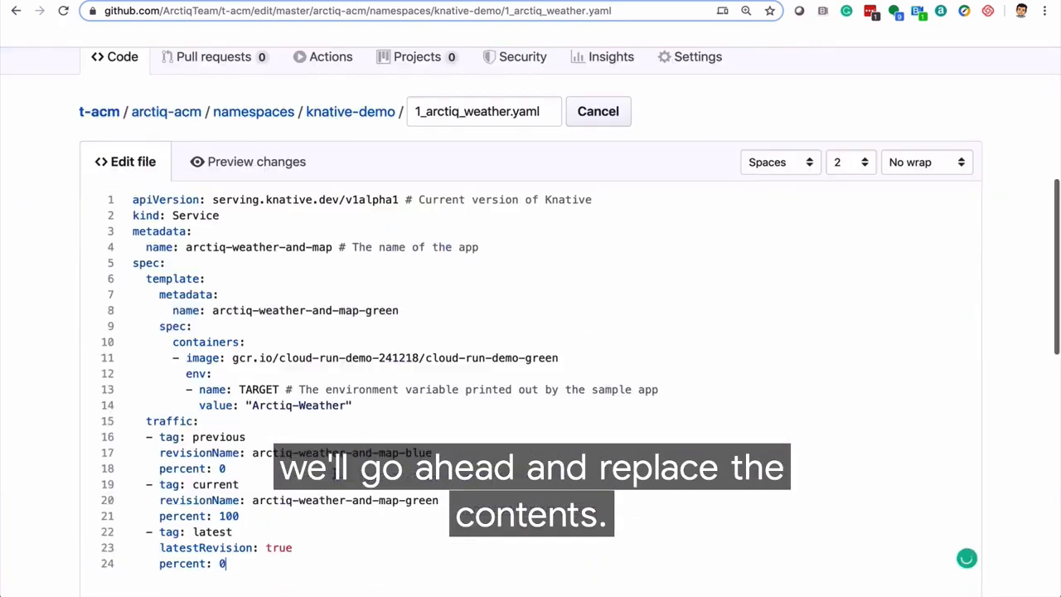
scroll(237, 308, down, 2)
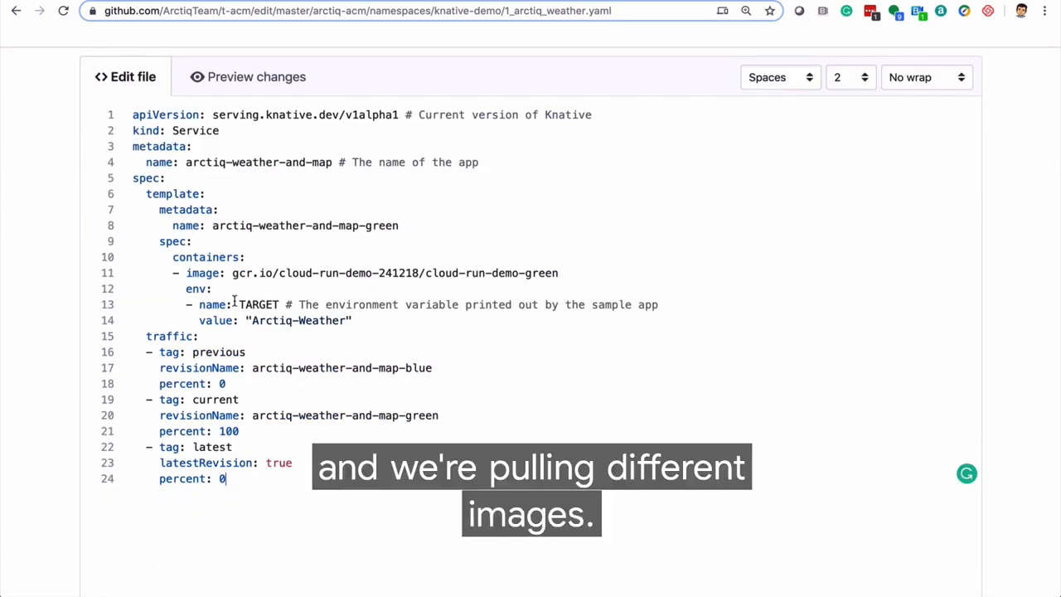
Commit the full switch to green directly to the master branch and run ./nomos status in the terminal
scroll(273, 497, down, 8)
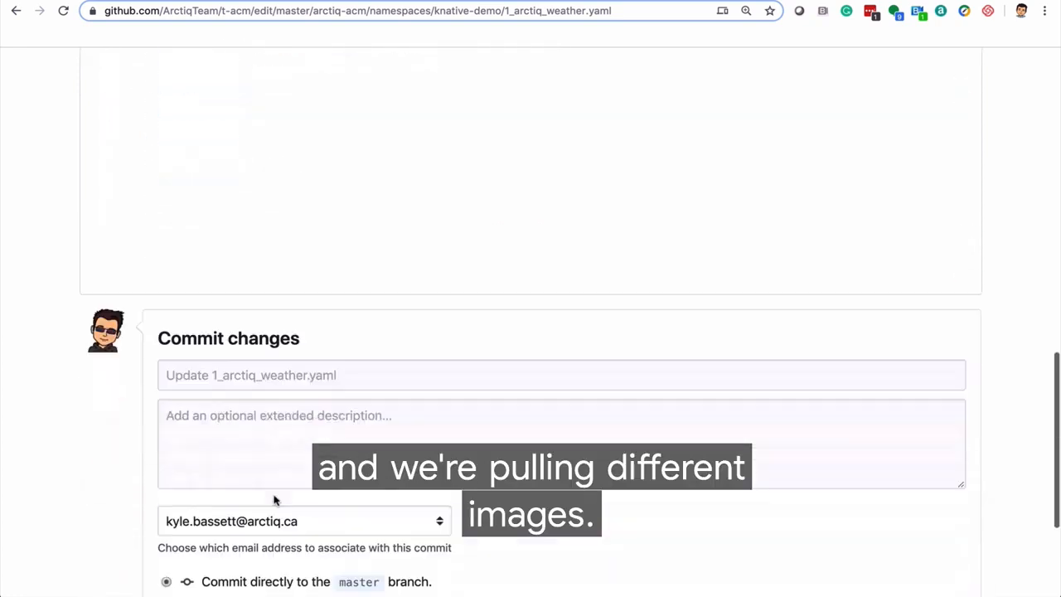
click(201, 479)
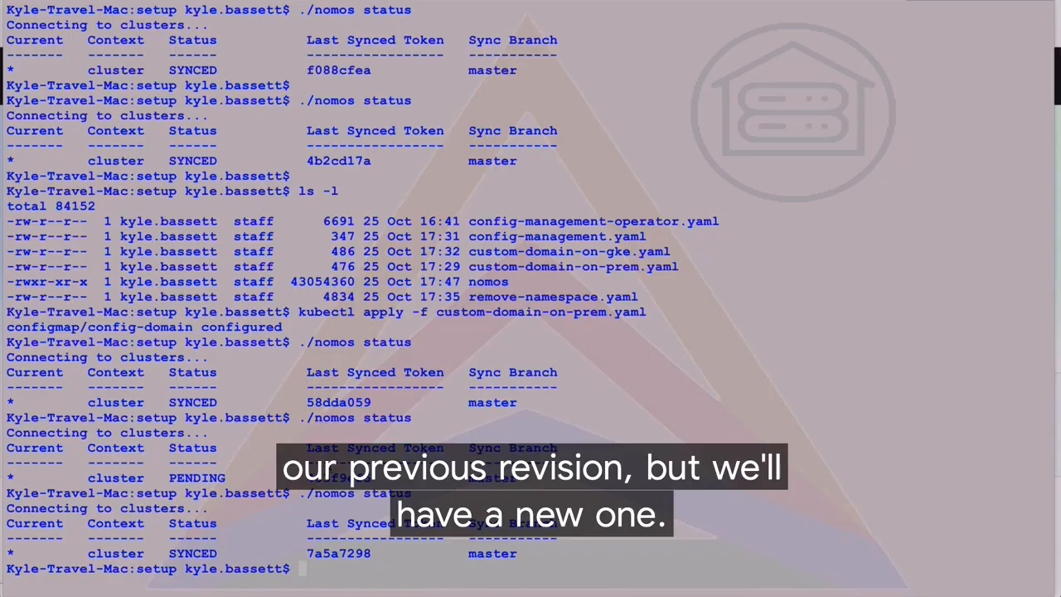
key(Up)
key(Return)
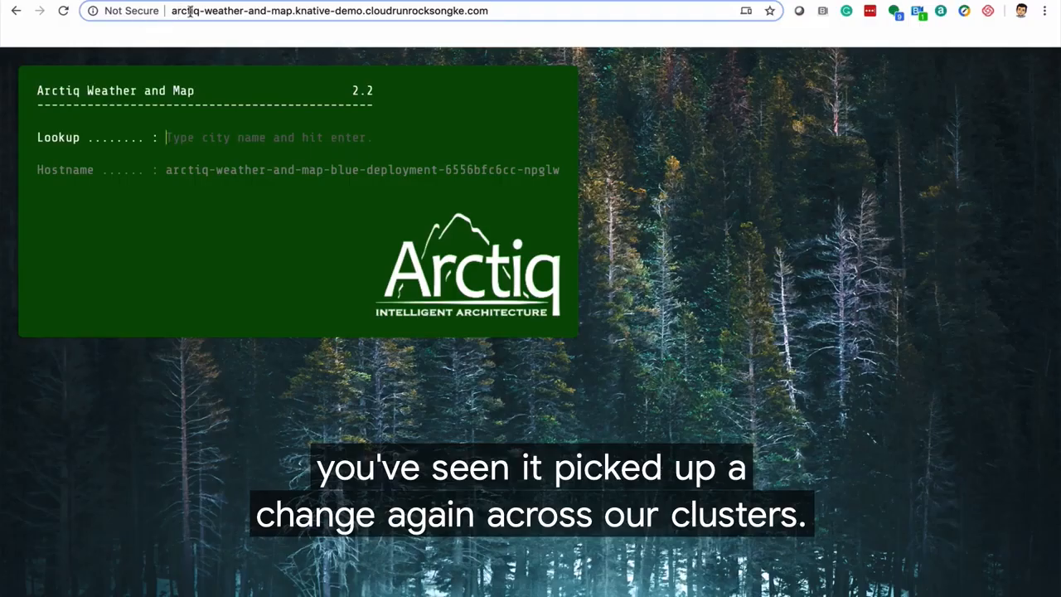
Reload the main arctiq-weather-and-map site on the GKE domain, and open its URL with the previous- prefix added
click(190, 11)
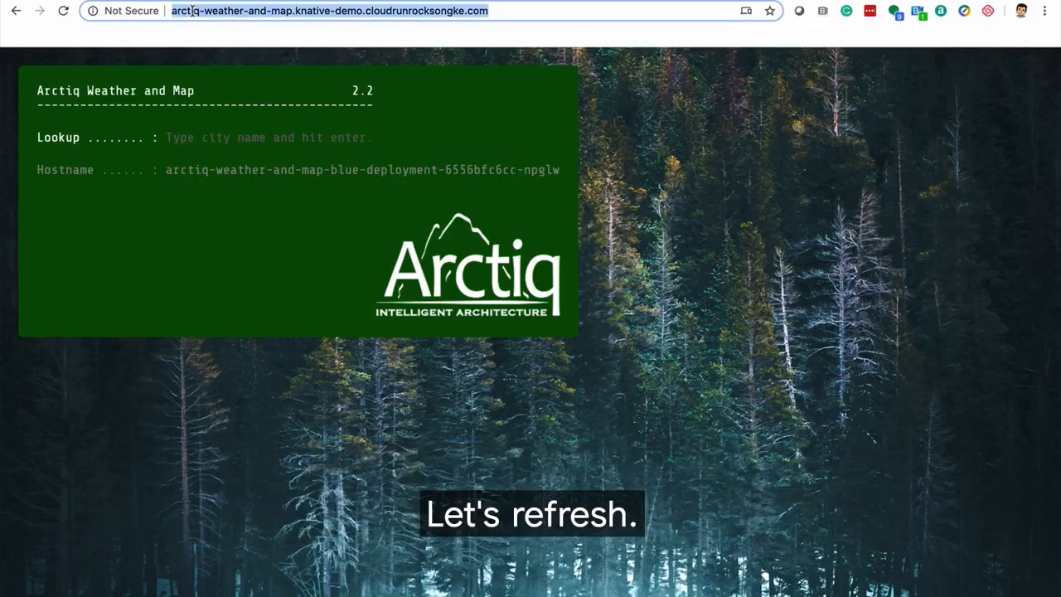
key(Return)
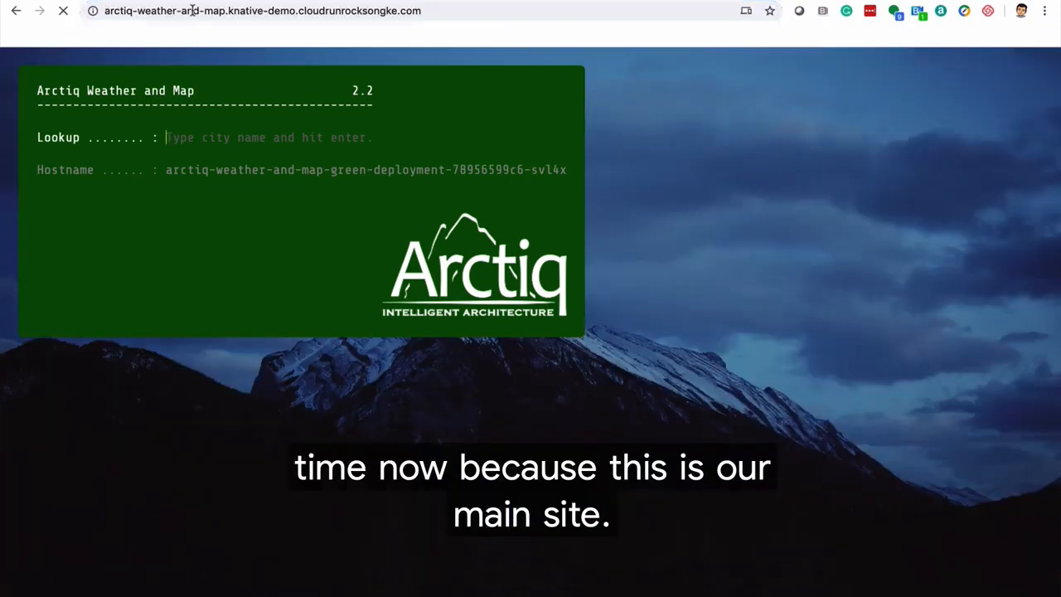
click(193, 10)
key(Left)
text(previous-)
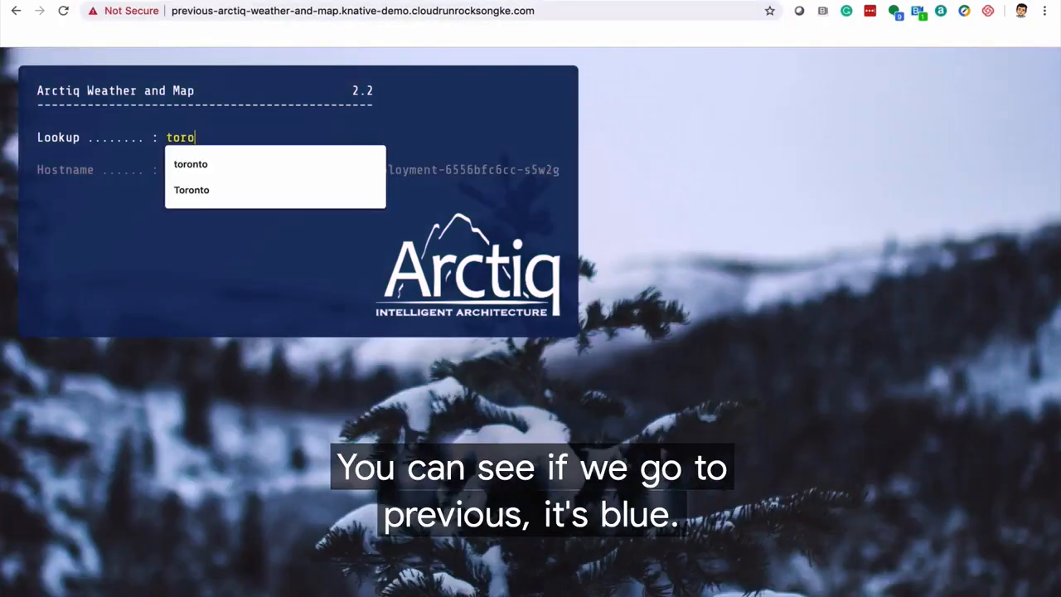
Look up the weather for toronto on the previous- site and reload that URL repeatedly to check which revision it serves
text(nto)
key(Return)
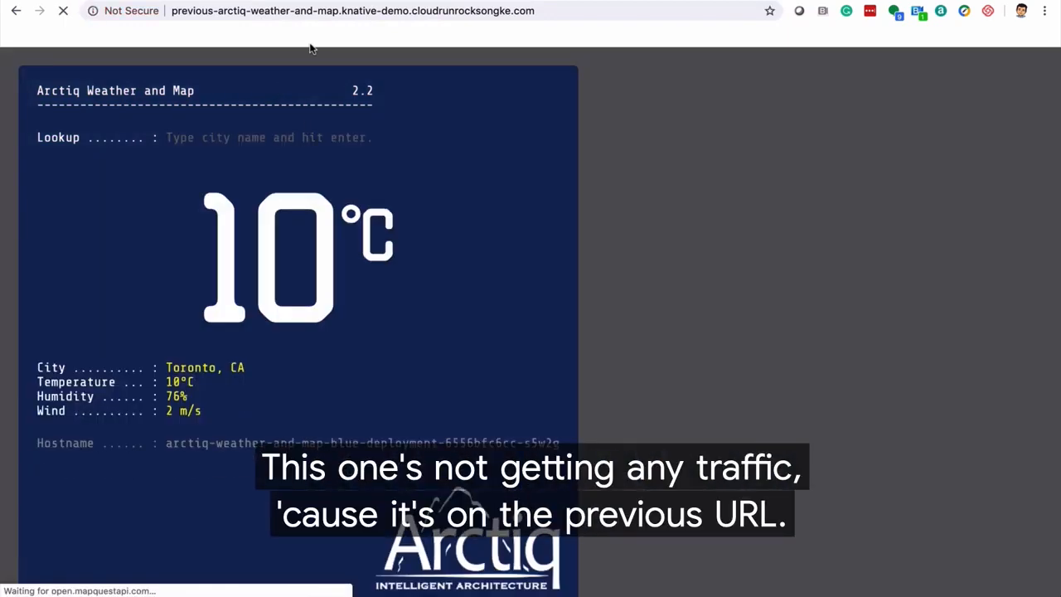
click(304, 10)
key(Return)
click(304, 13)
key(Return)
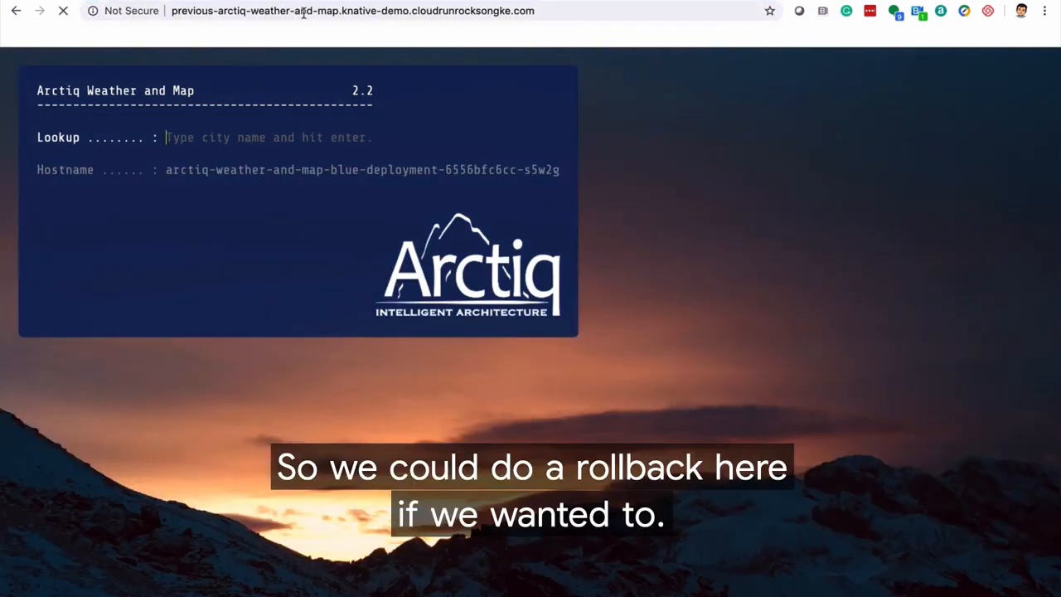